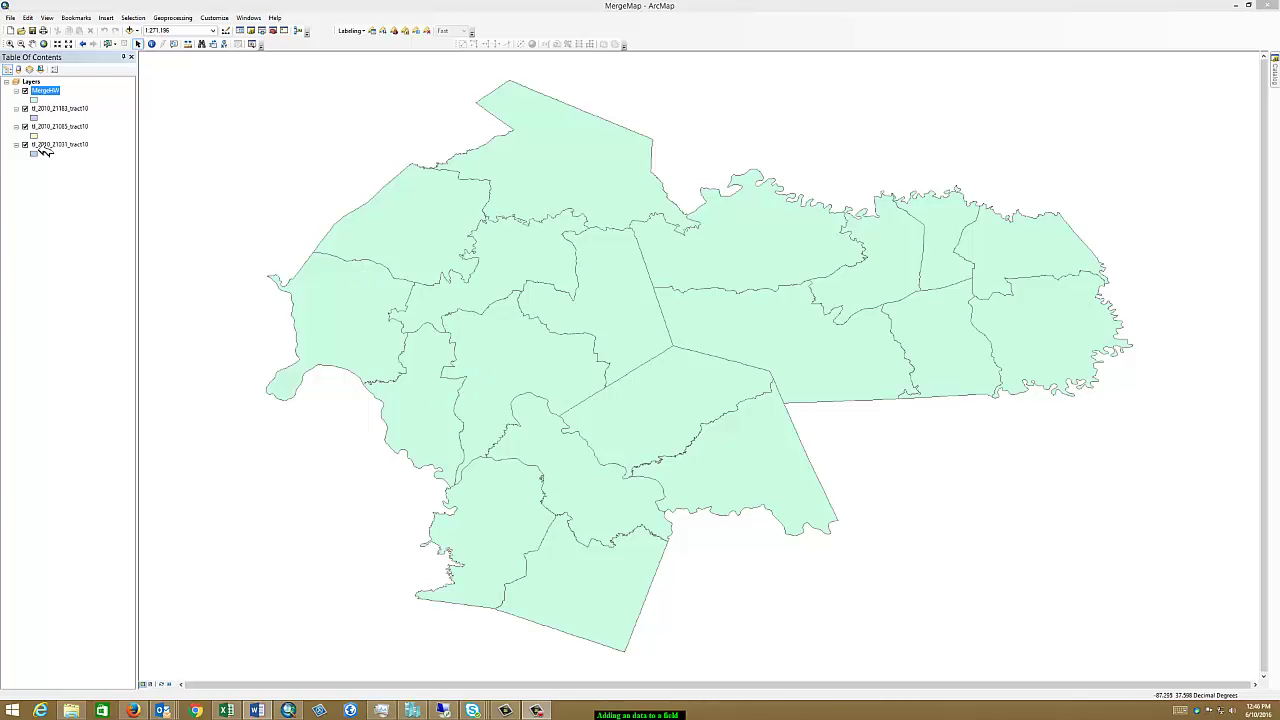
- Start editing the MergeHW layer from its Edit Features menu
right_click(45, 91)
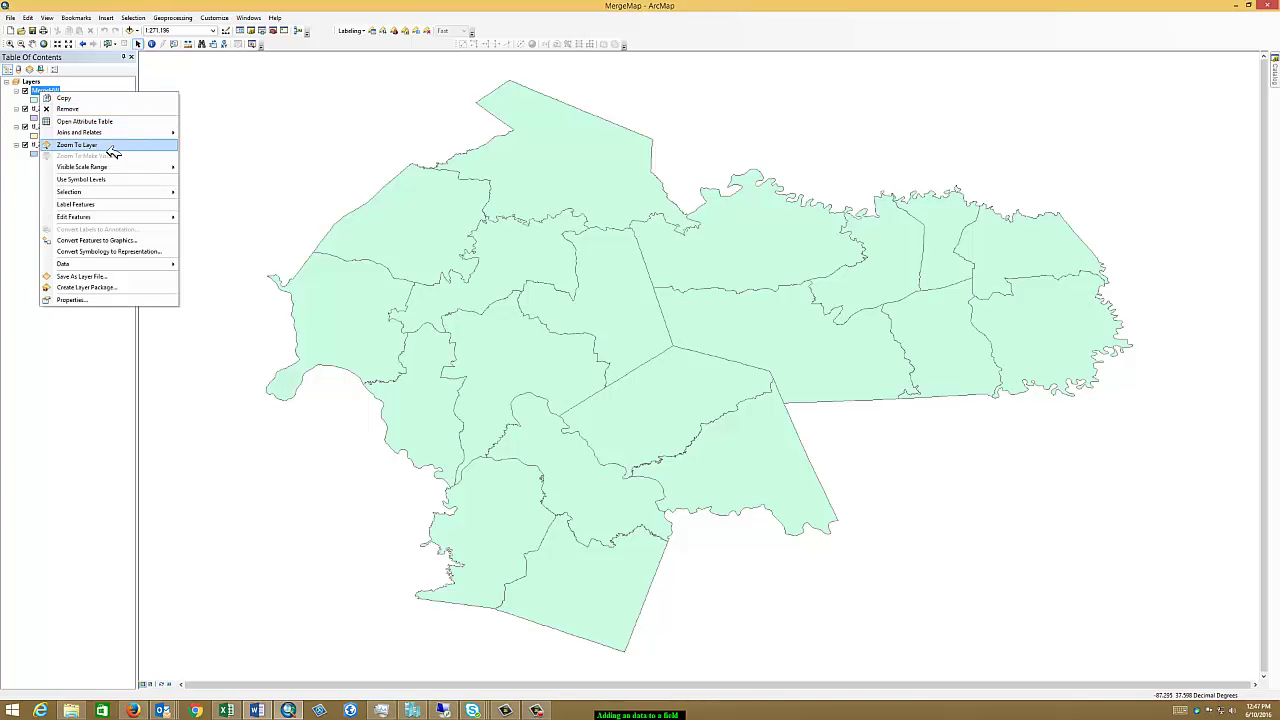
mouse_move(107, 217)
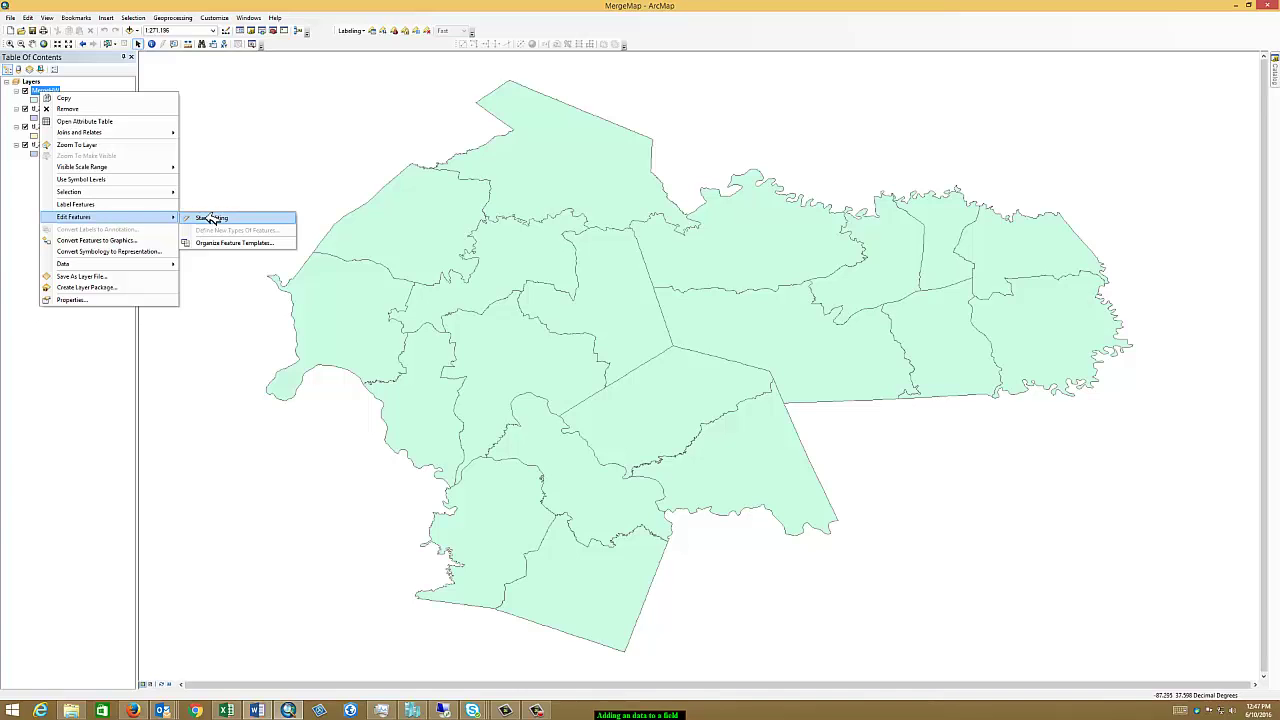
click(211, 218)
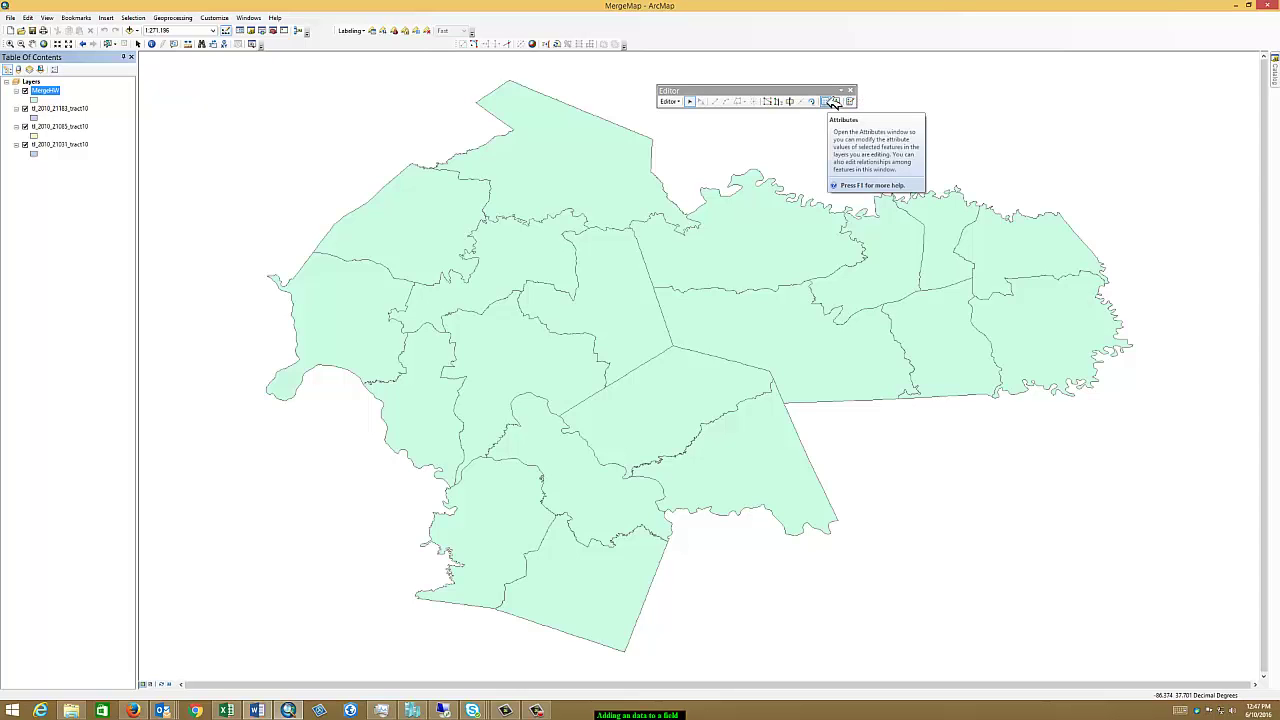
- In the Attributes window, enter a Population of 1256 for census tract 9507
click(834, 102)
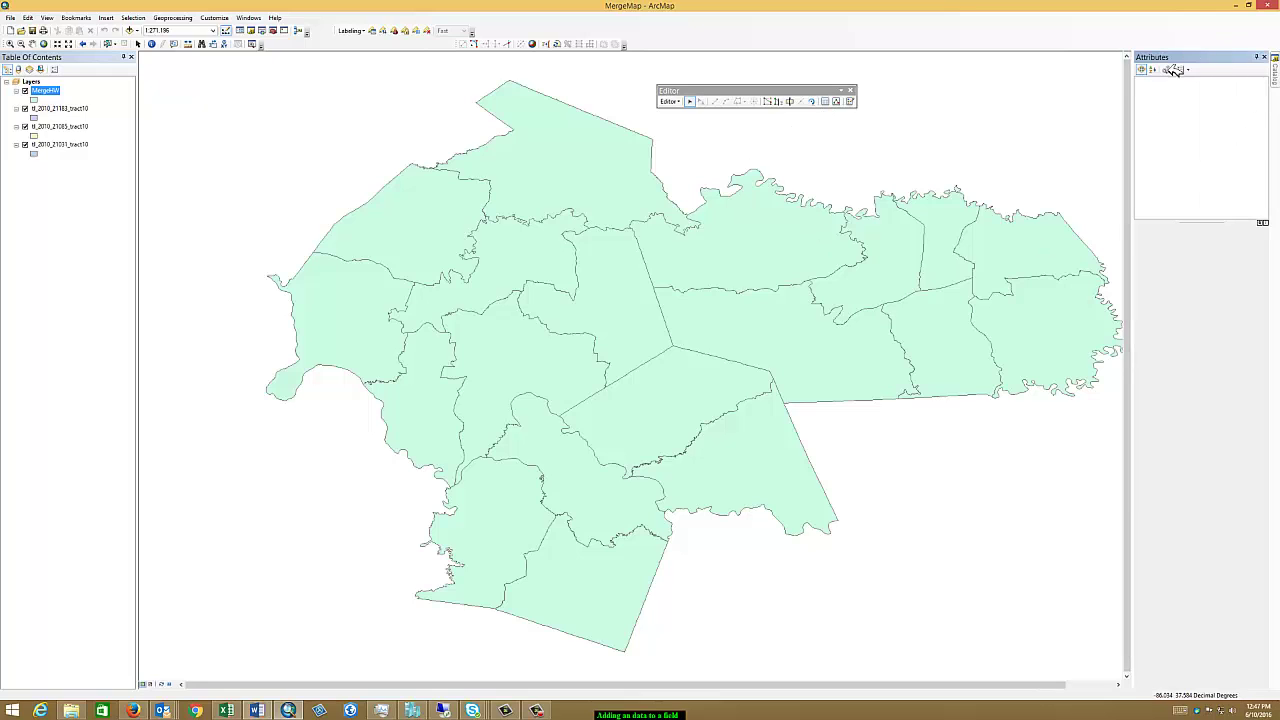
click(776, 242)
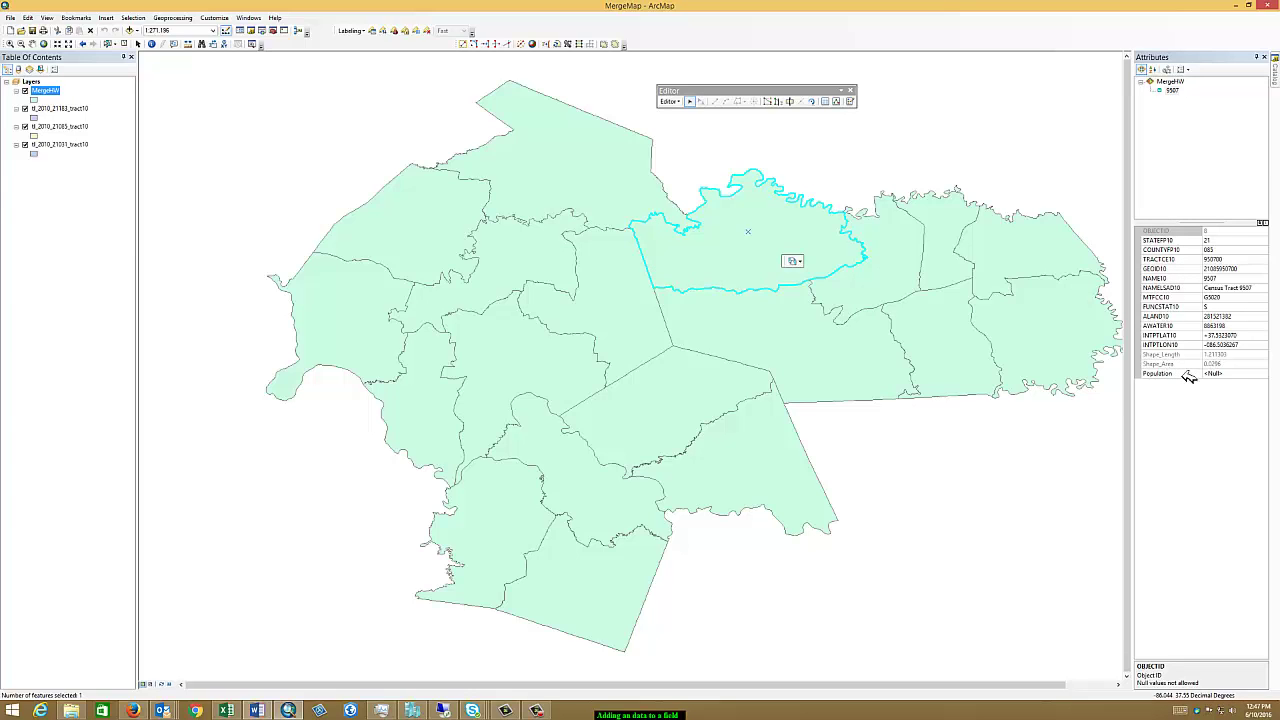
click(1230, 372)
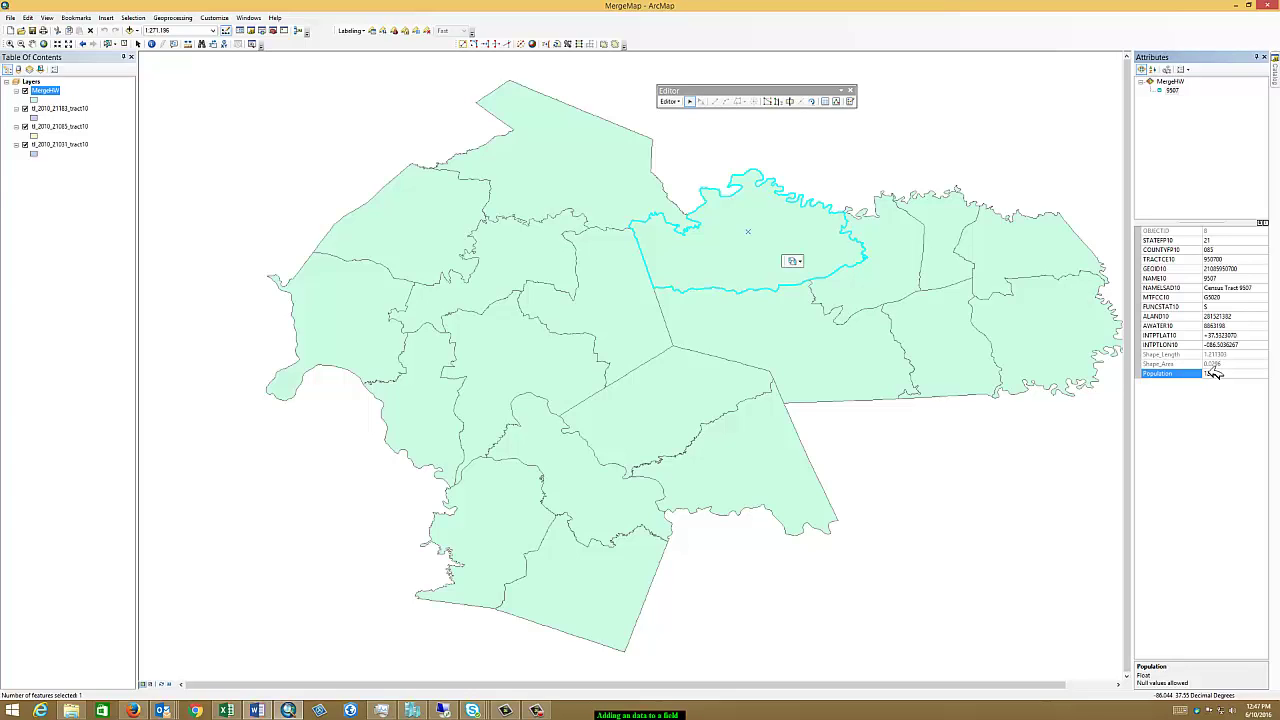
text(15)
text(56)
- Select census tract 9504 and enter 3218 as its Population
click(904, 271)
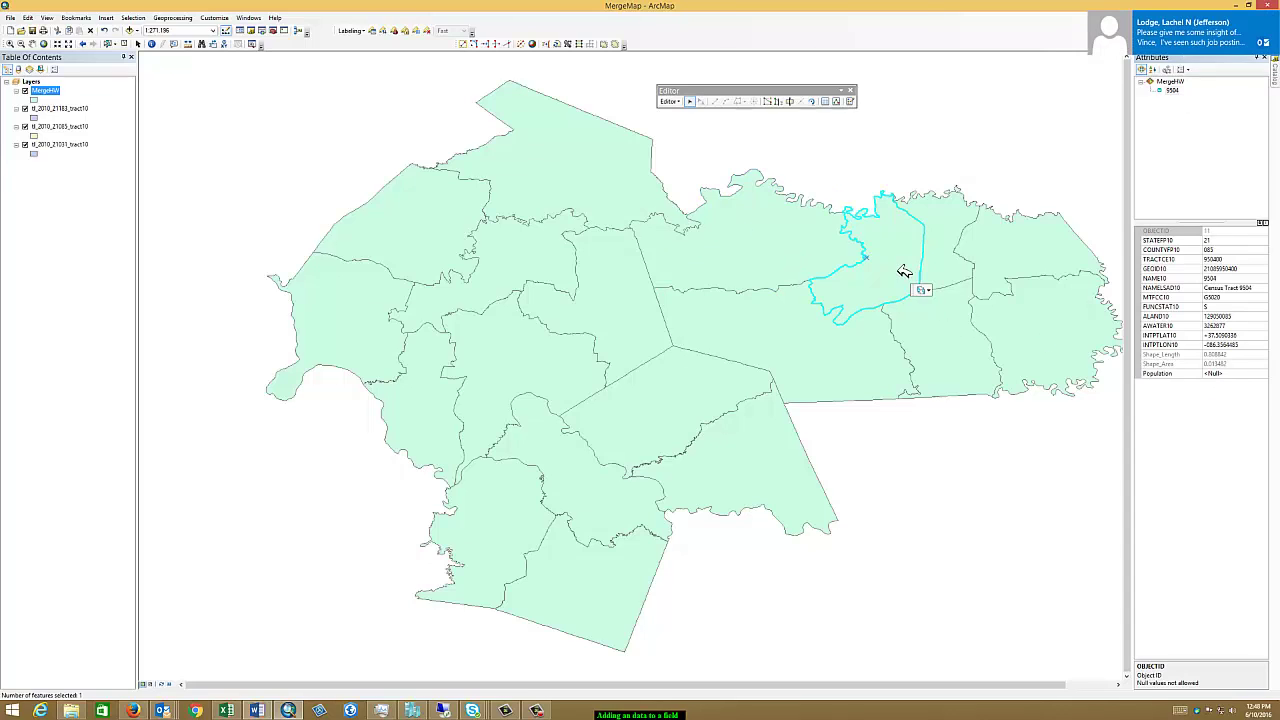
click(1216, 373)
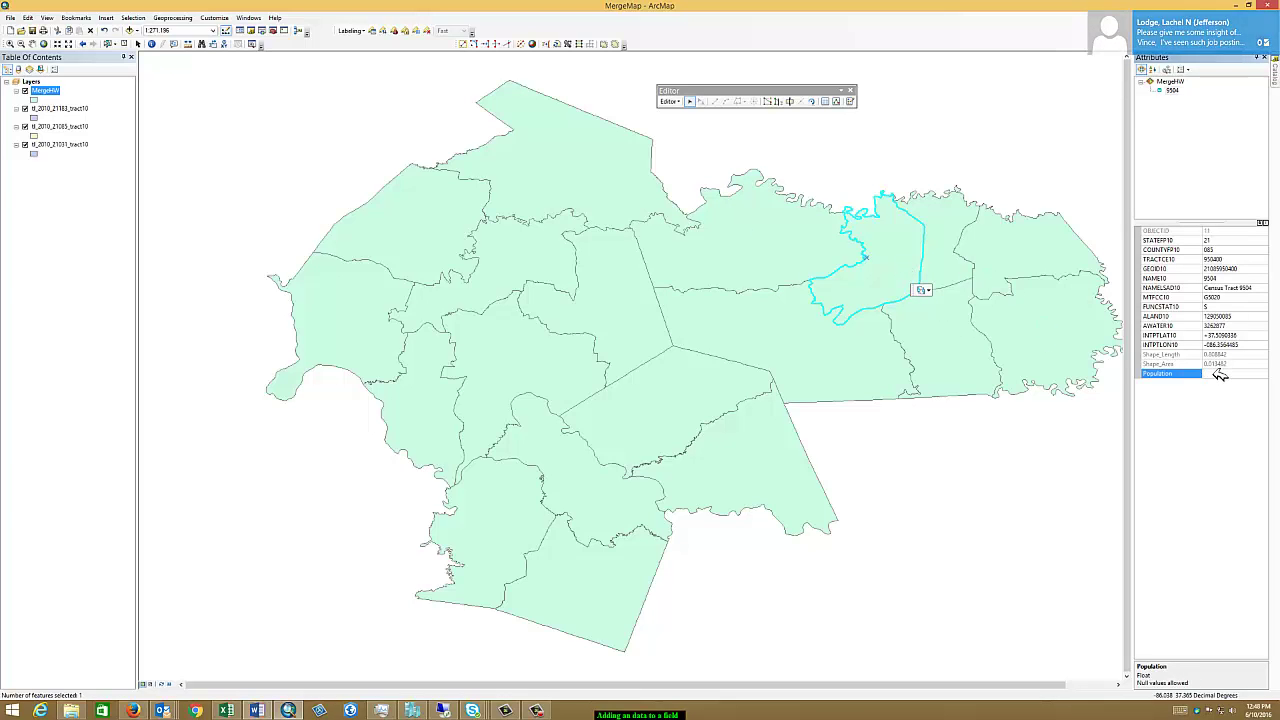
text(38)
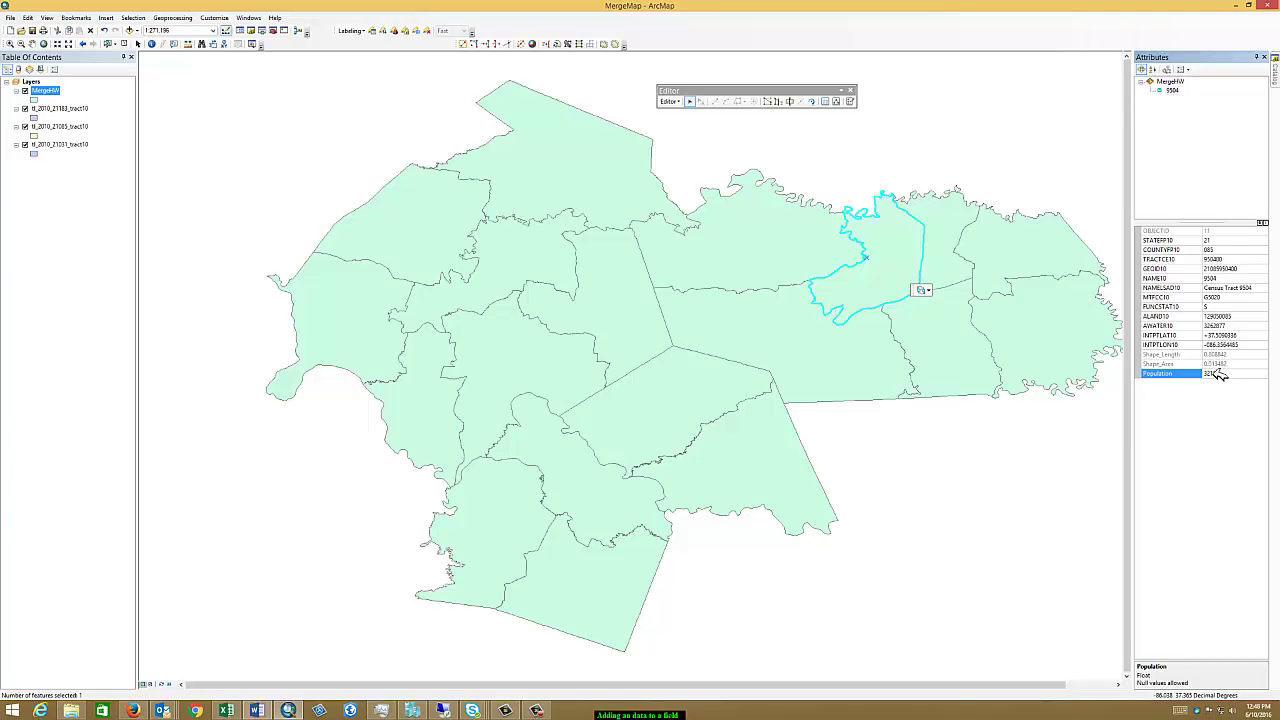
key(Return)
- Save the Population edits from the Editor menu, then open MergeHW's attribute table
click(680, 100)
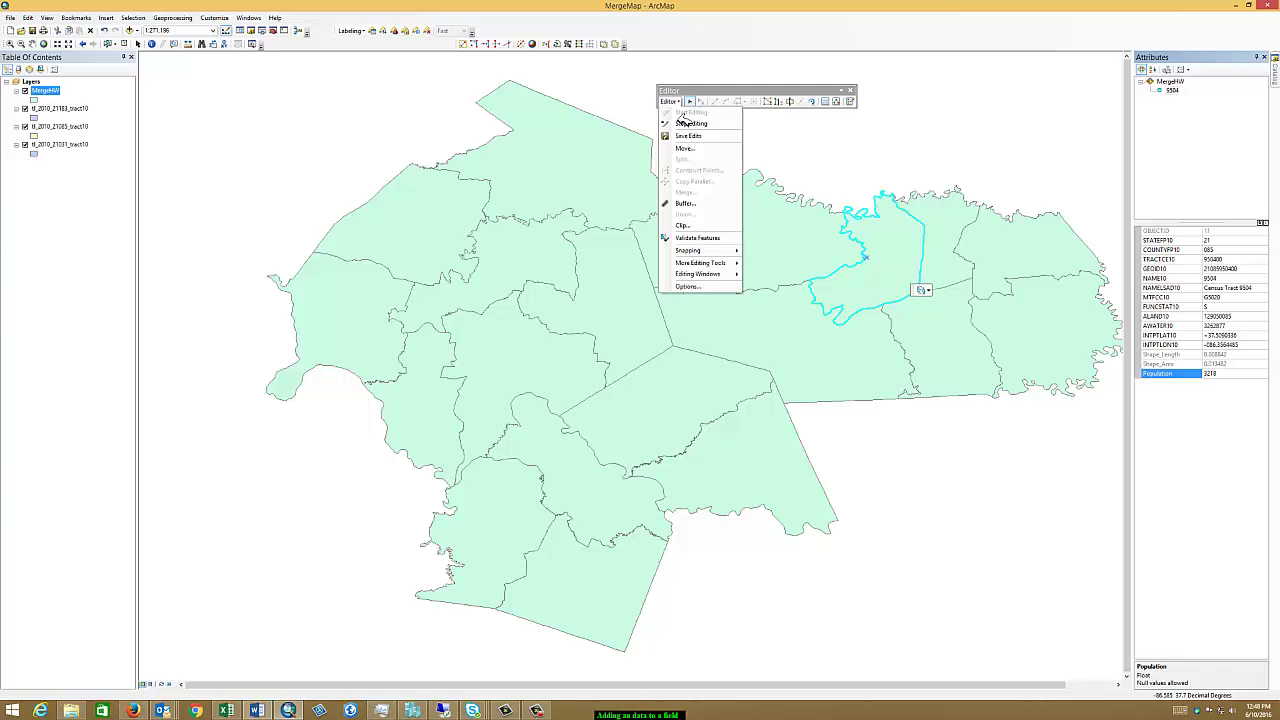
click(688, 135)
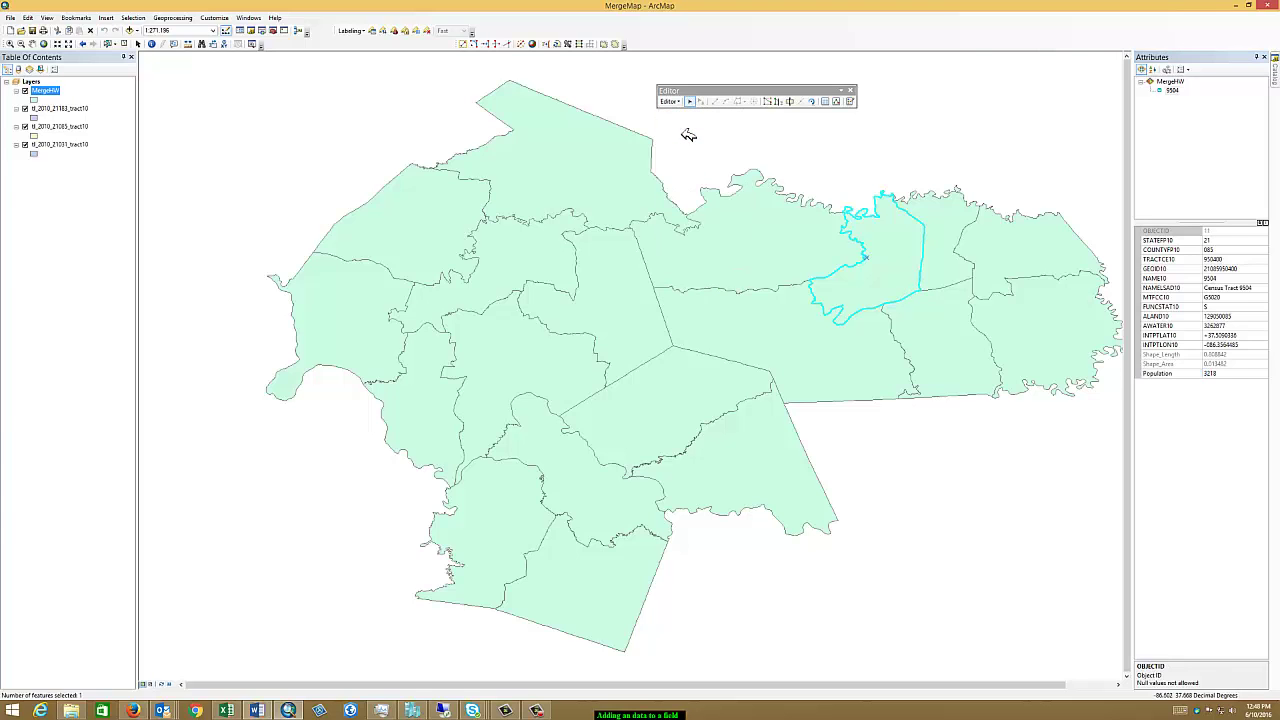
right_click(60, 90)
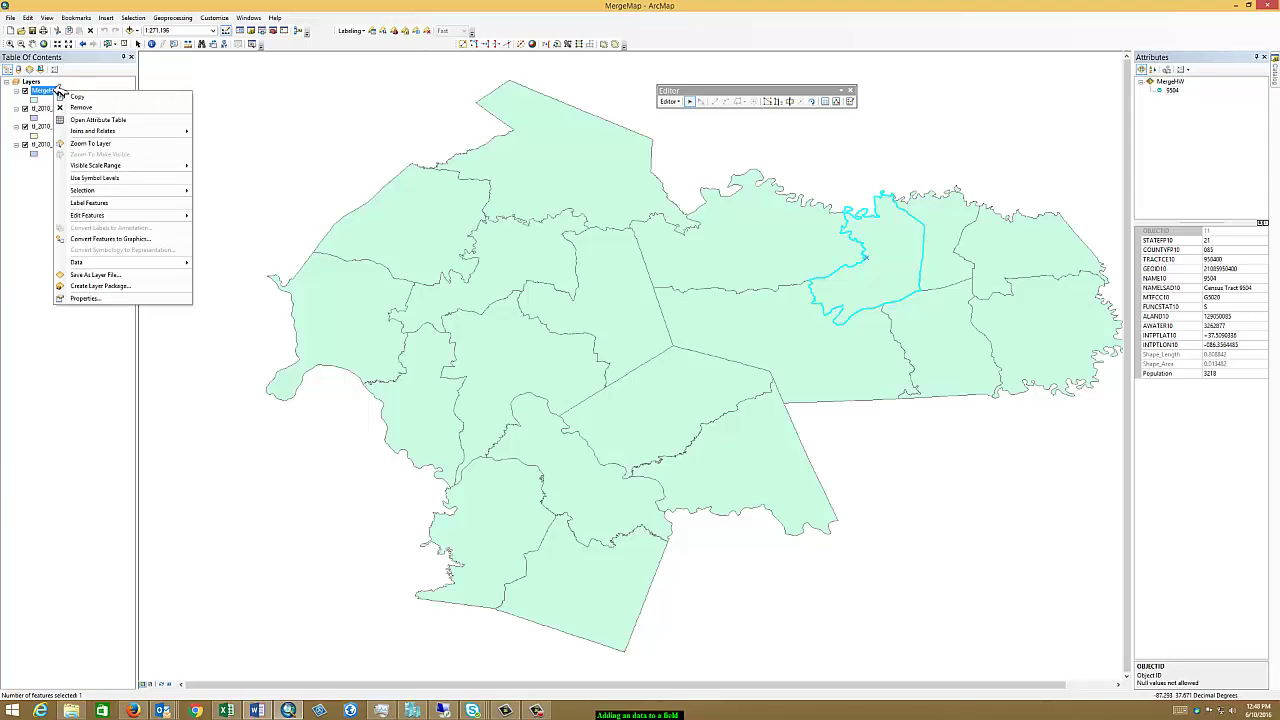
click(110, 120)
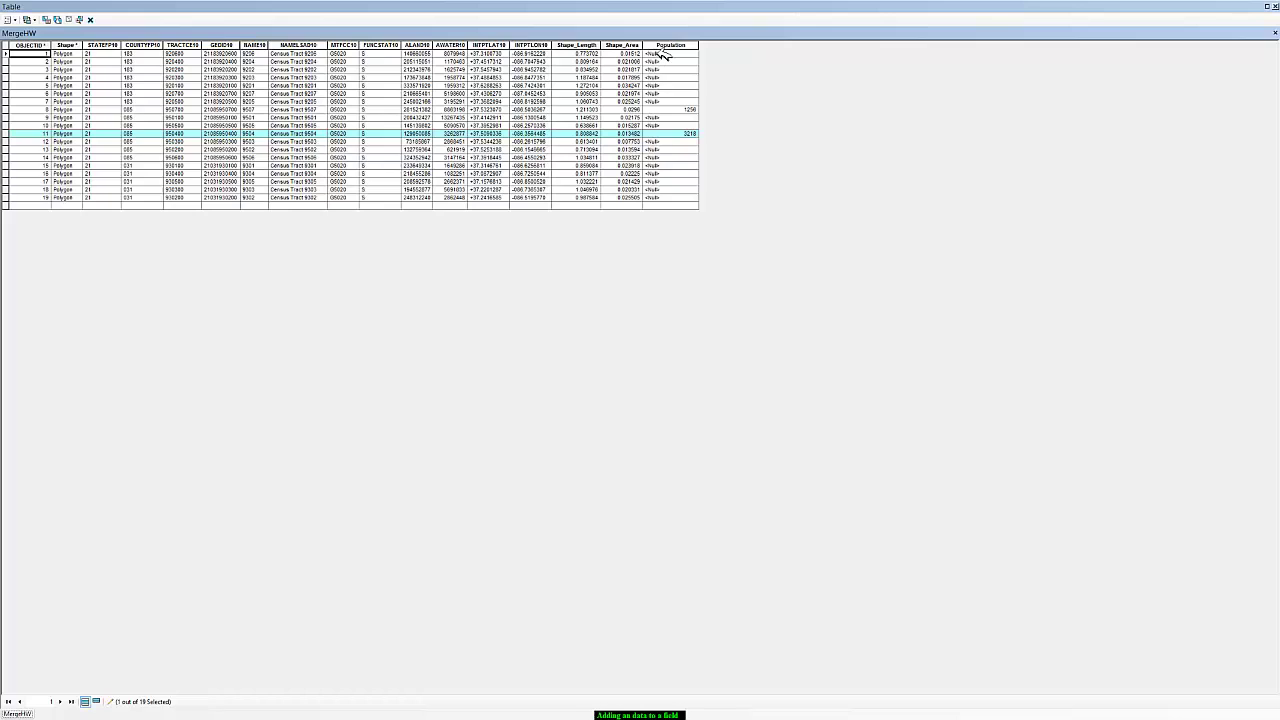
- Enter Population for rows 1–7: 2500, 2232, 2612, 4012, 3515, 1000 and 859
click(659, 54)
key(Return)
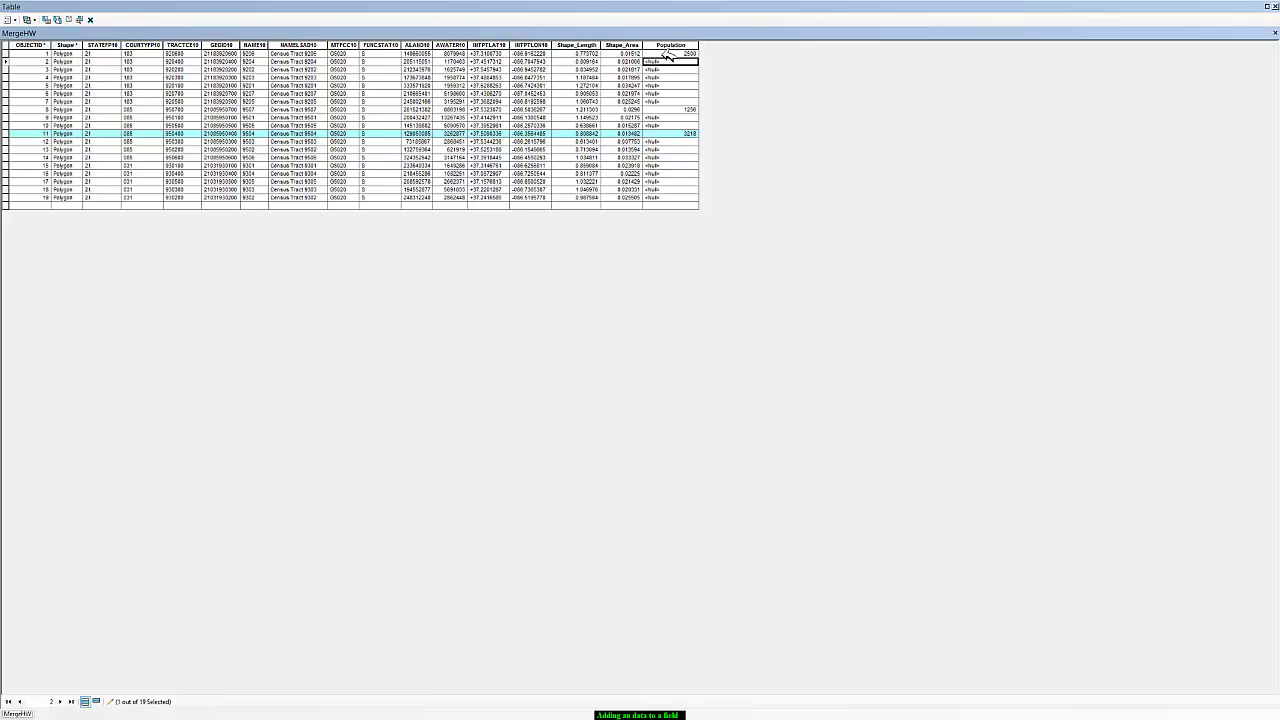
text(2232)
key(Return)
text(2612)
key(Return)
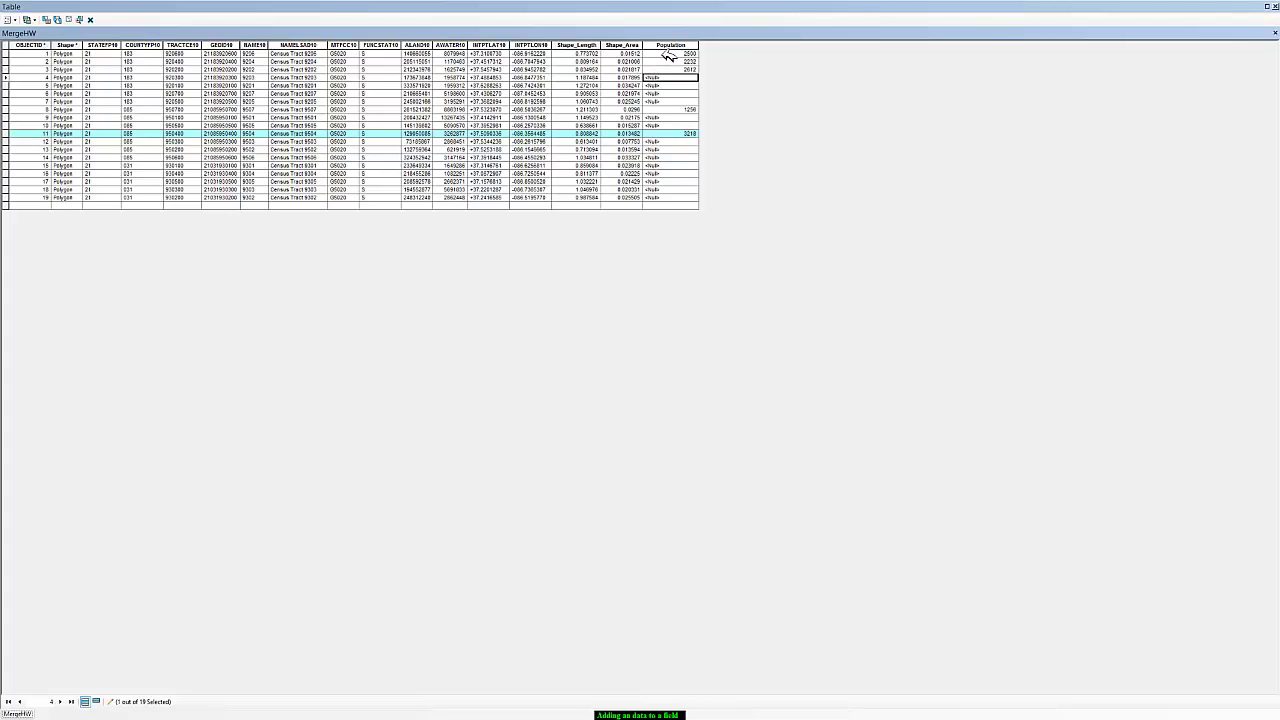
text(4012)
key(Return)
text(3515)
key(Return)
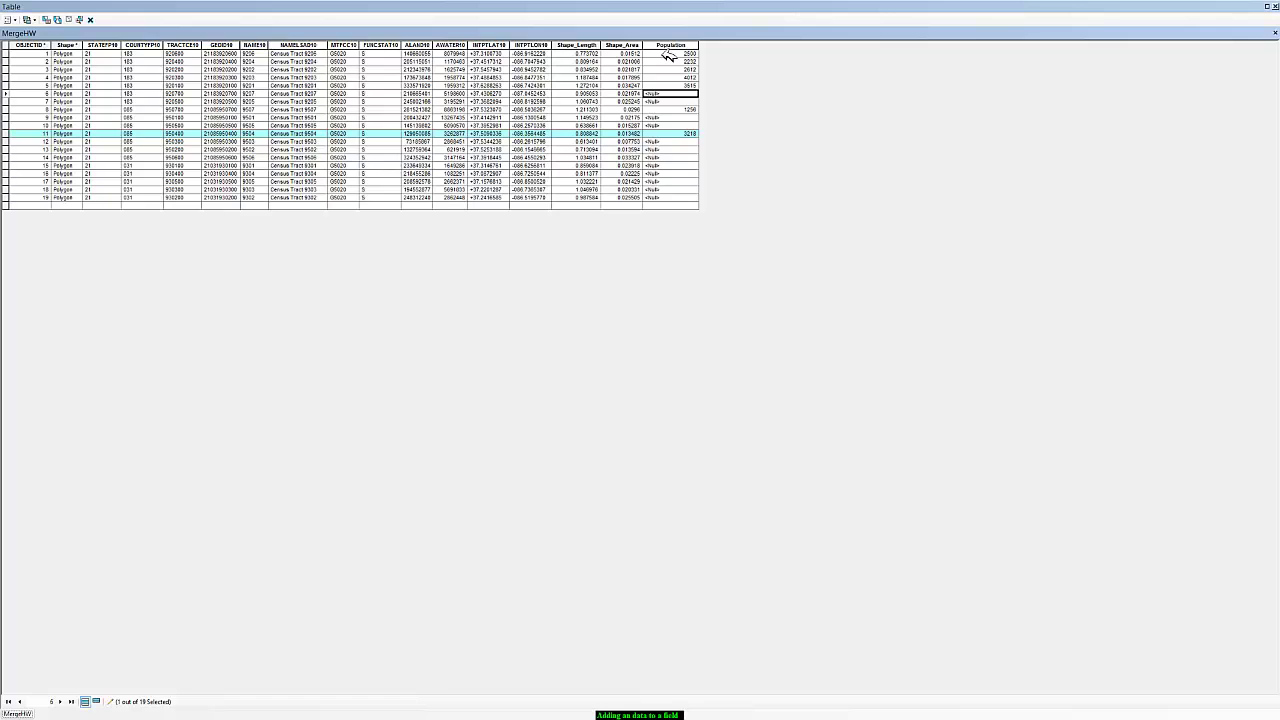
text(1000)
key(Return)
text(89)
key(Return)
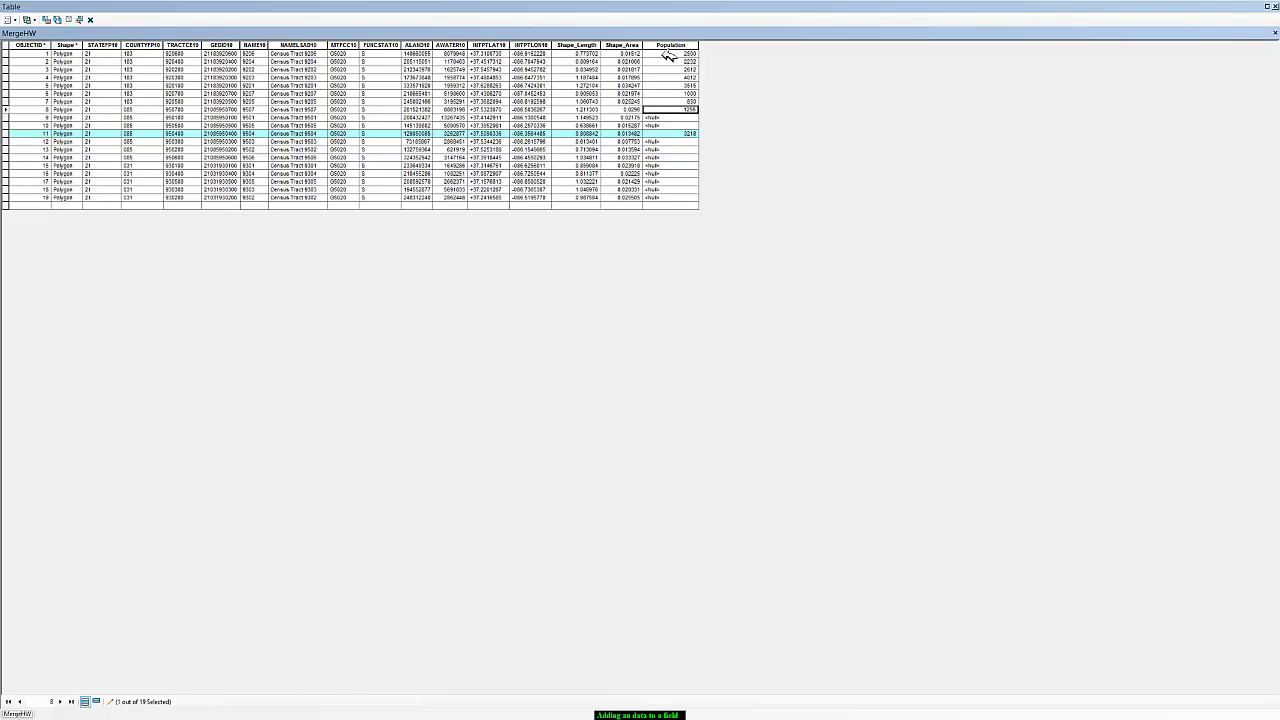
- Skip rows 8 and 11, entering 1429, 1600, 1522 and 4058 for rows 9, 10, 12, 13
key(Return)
text(1429)
key(Return)
text(1)
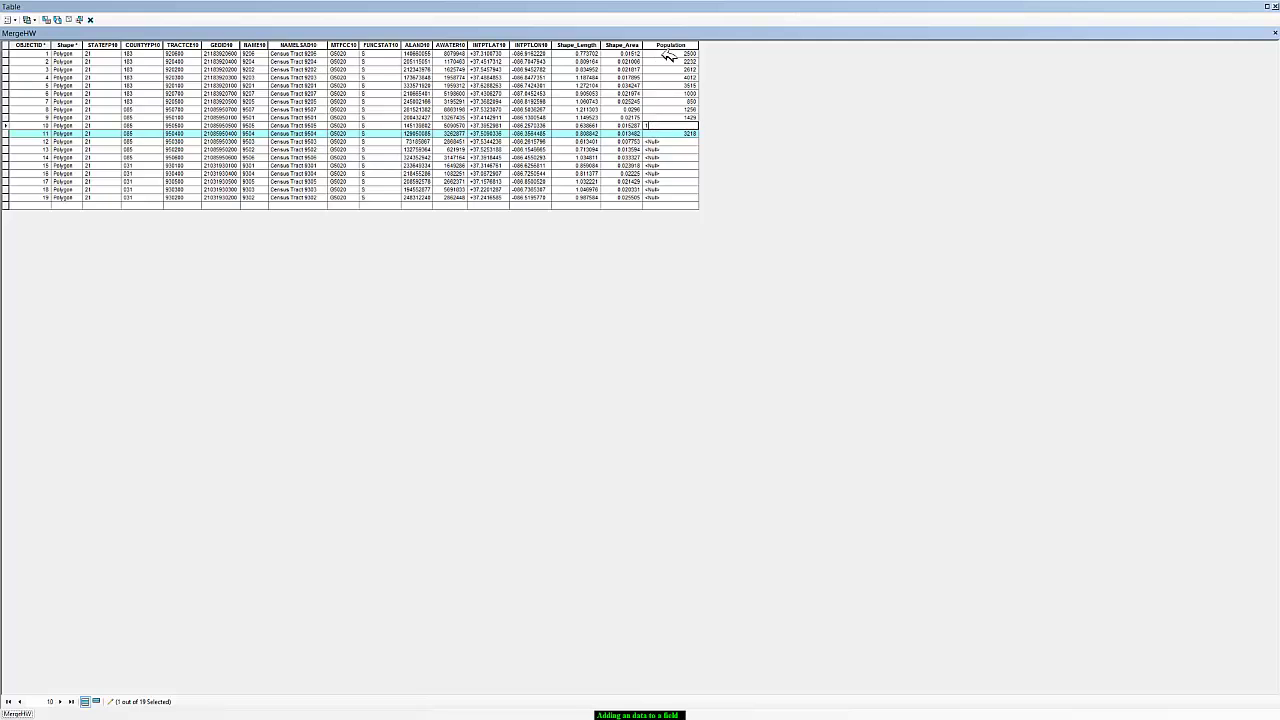
text(600)
key(Return)
key(Return)
text(1522)
key(Return)
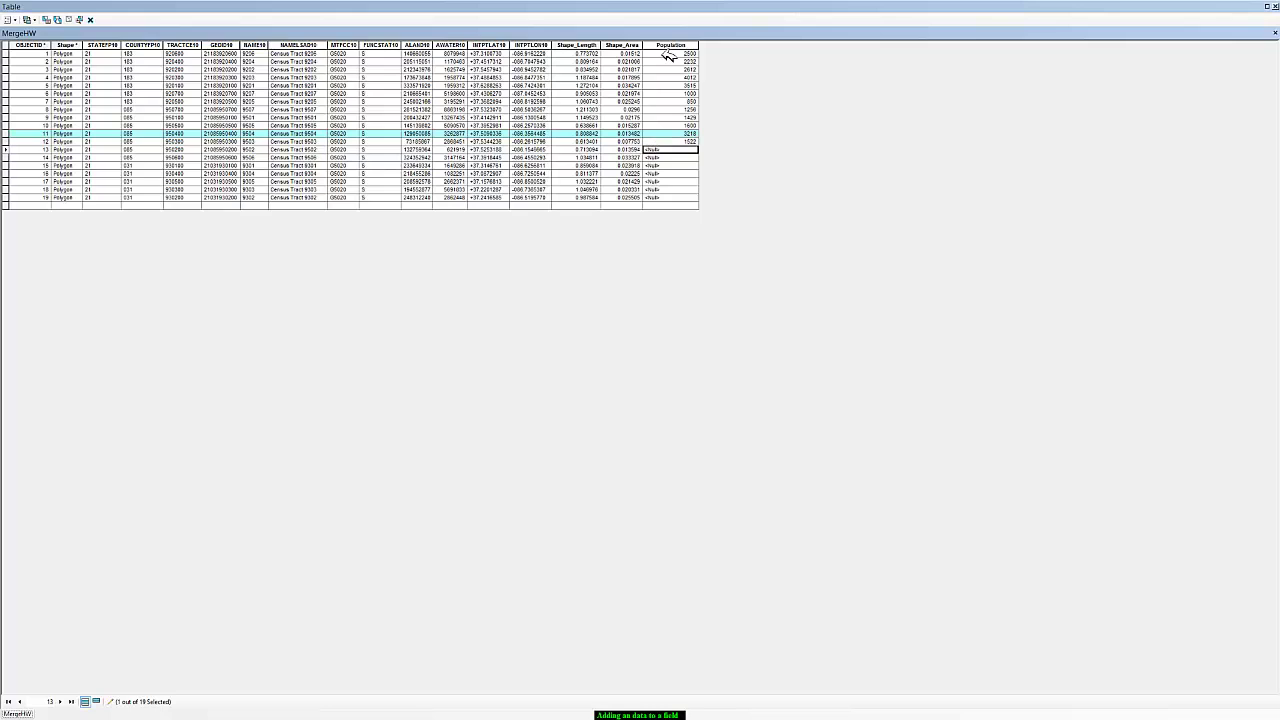
text(4058)
key(Return)
text(5016)
- Enter 5016, 6010, 2100, 1500 and finally 2227 for the remaining tracts
key(Return)
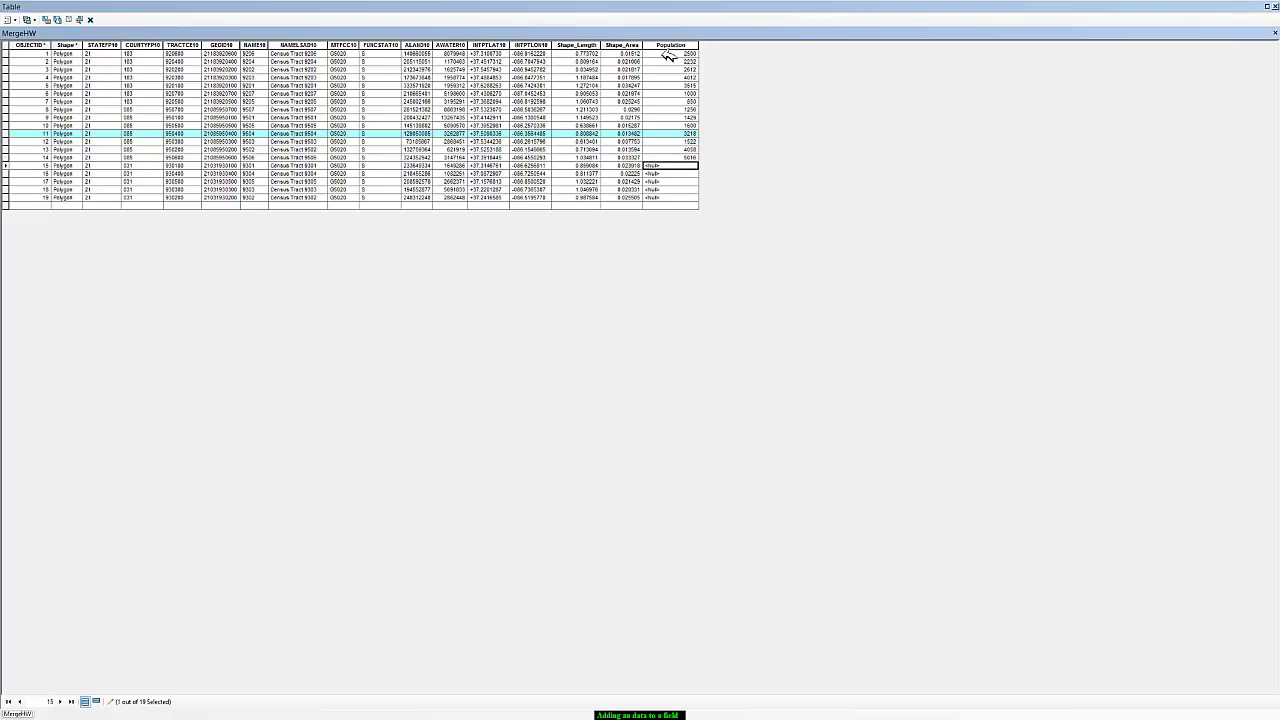
text(6010)
key(Return)
text(2100)
key(Return)
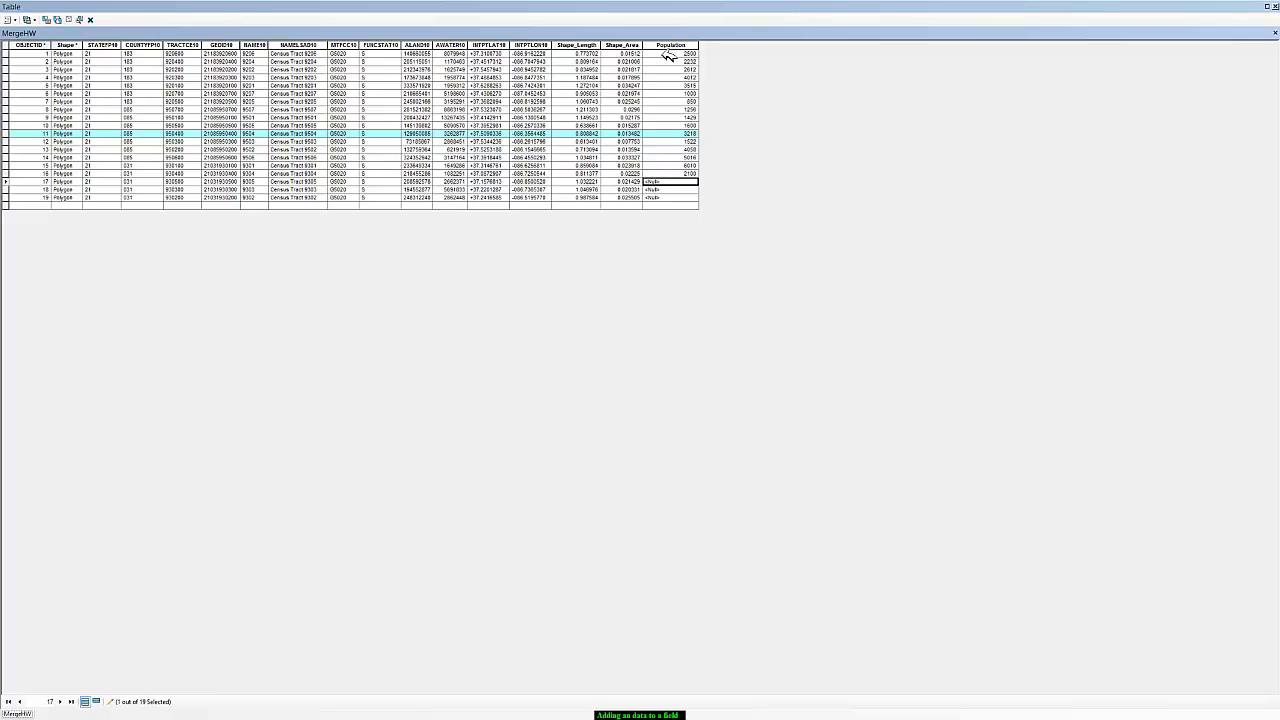
text(15)
key(Return)
text(1200)
key(Return)
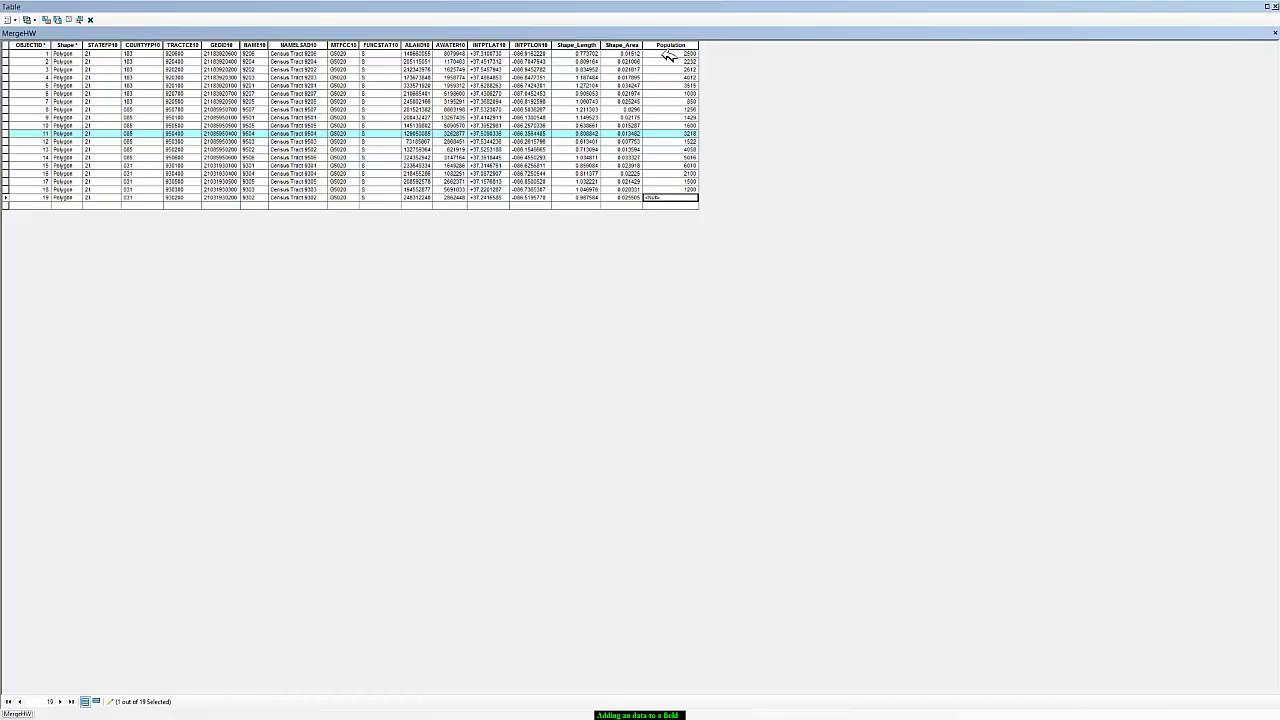
text(2227)
key(Return)
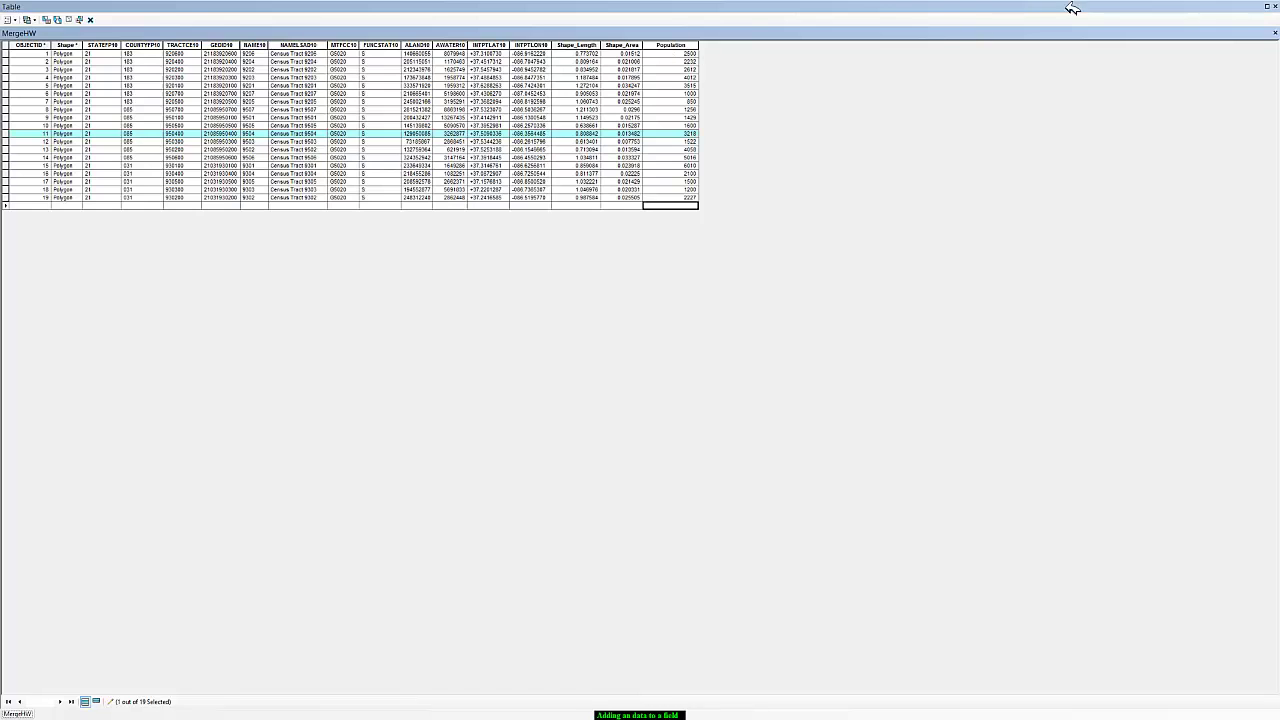
- Close the attribute table, check tracts including 9204 and 9205, and stop editing
click(1275, 7)
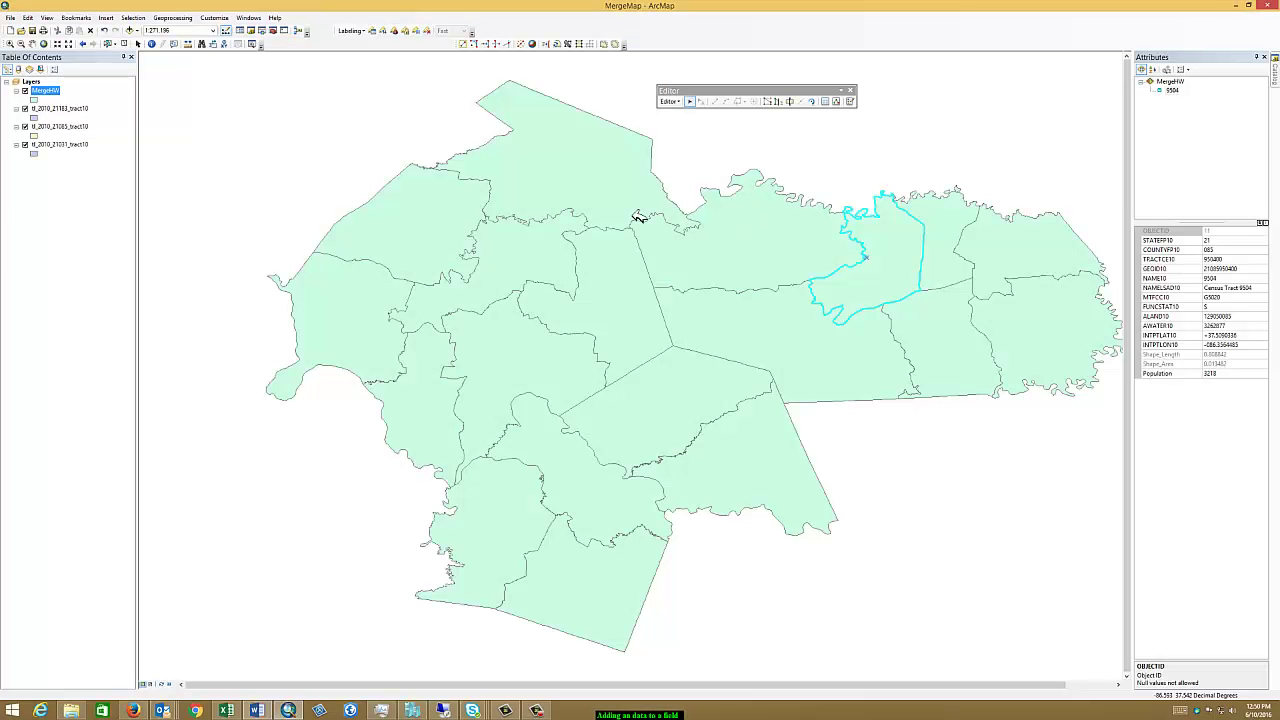
click(561, 152)
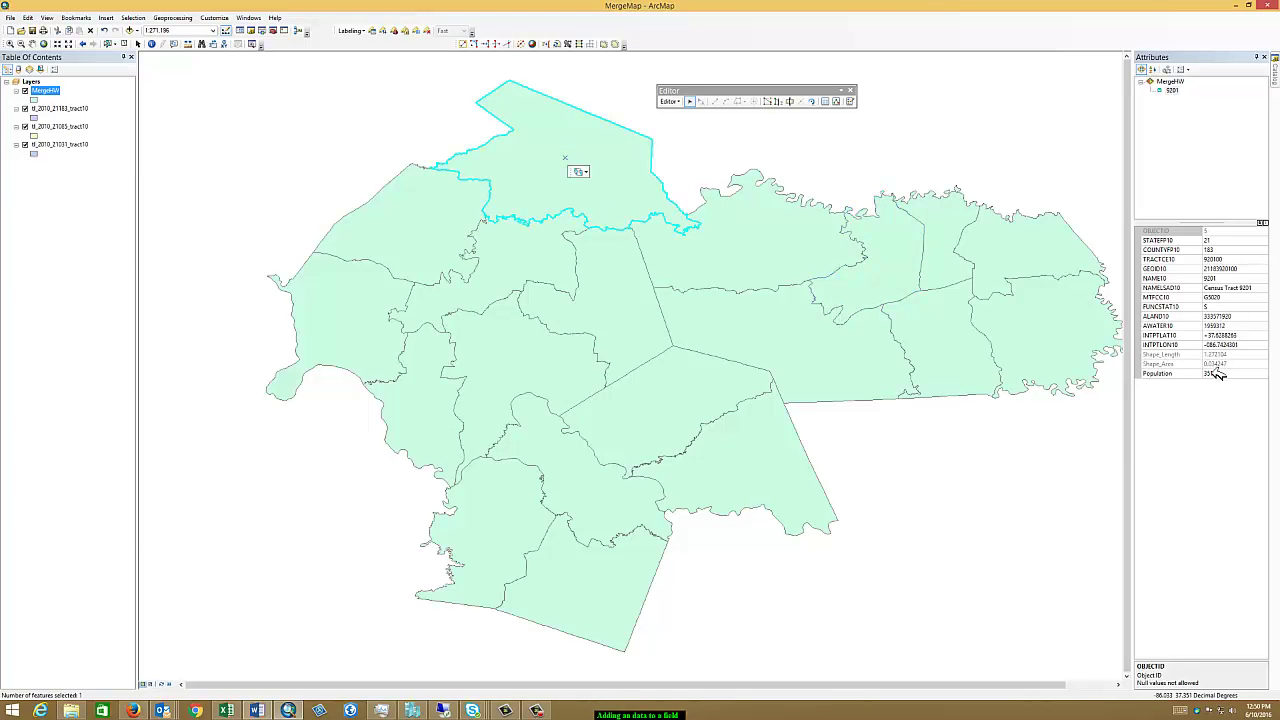
click(684, 101)
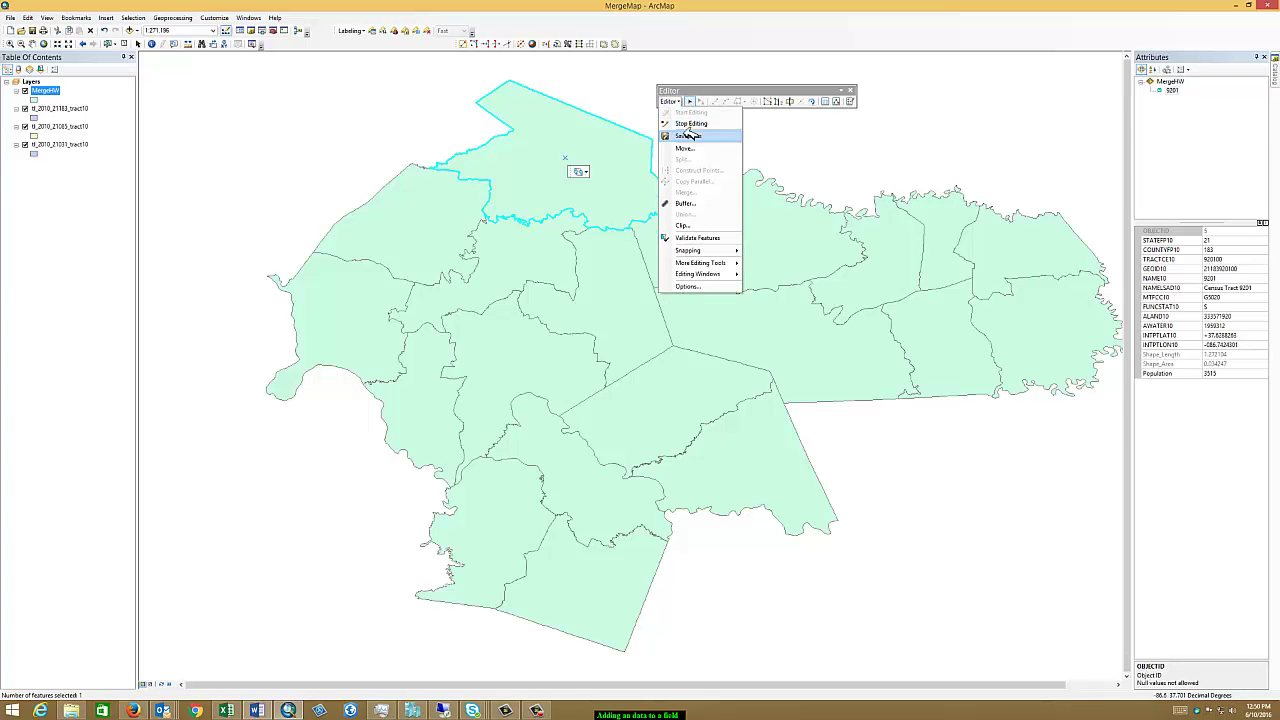
click(688, 125)
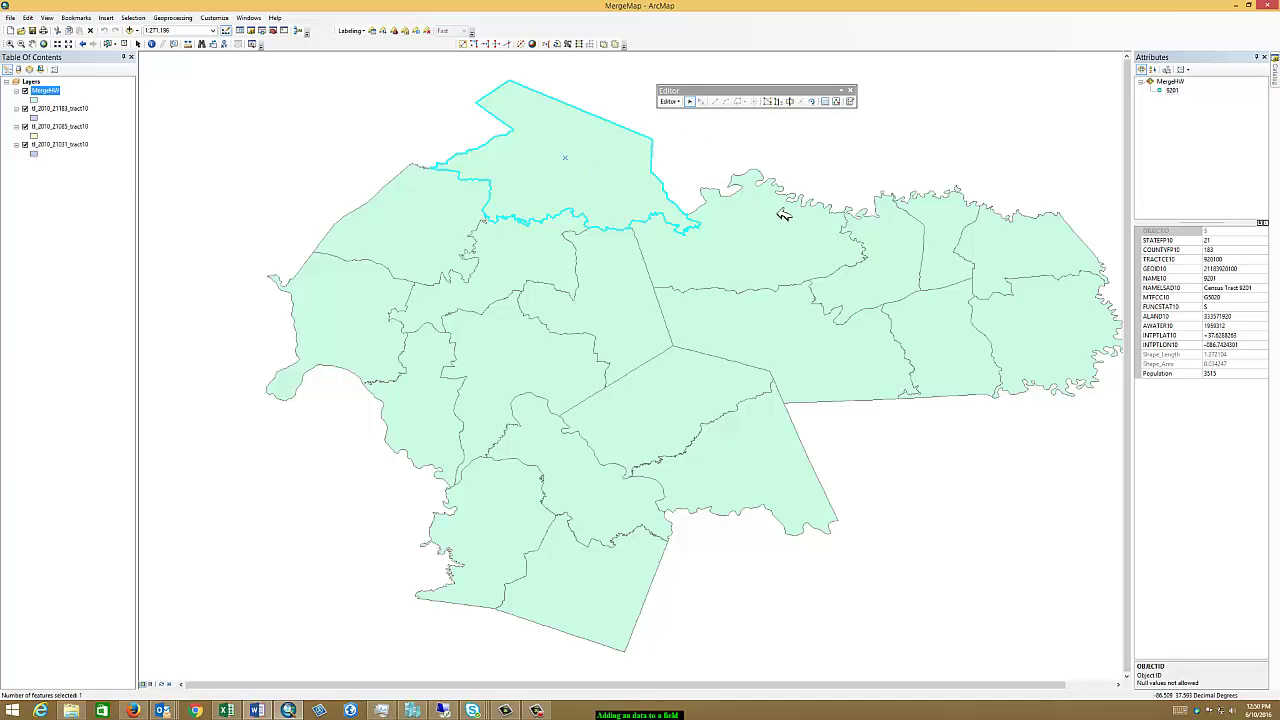
click(620, 337)
click(523, 352)
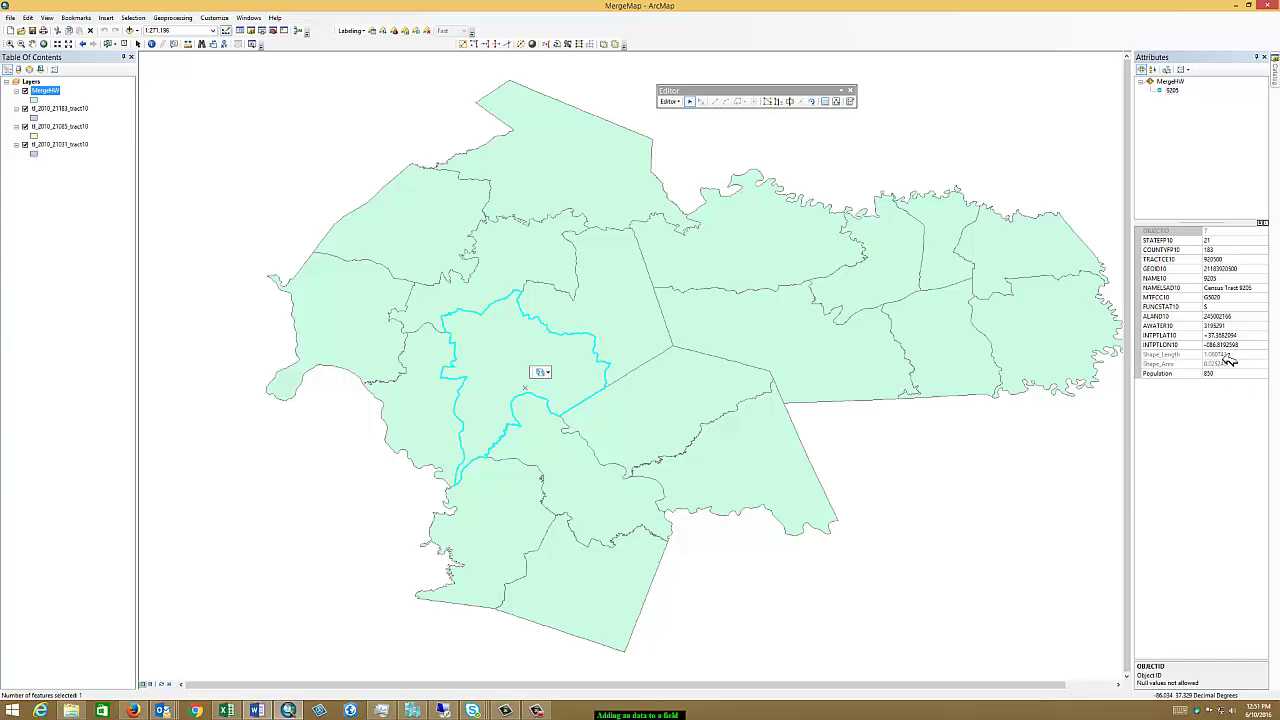
click(684, 101)
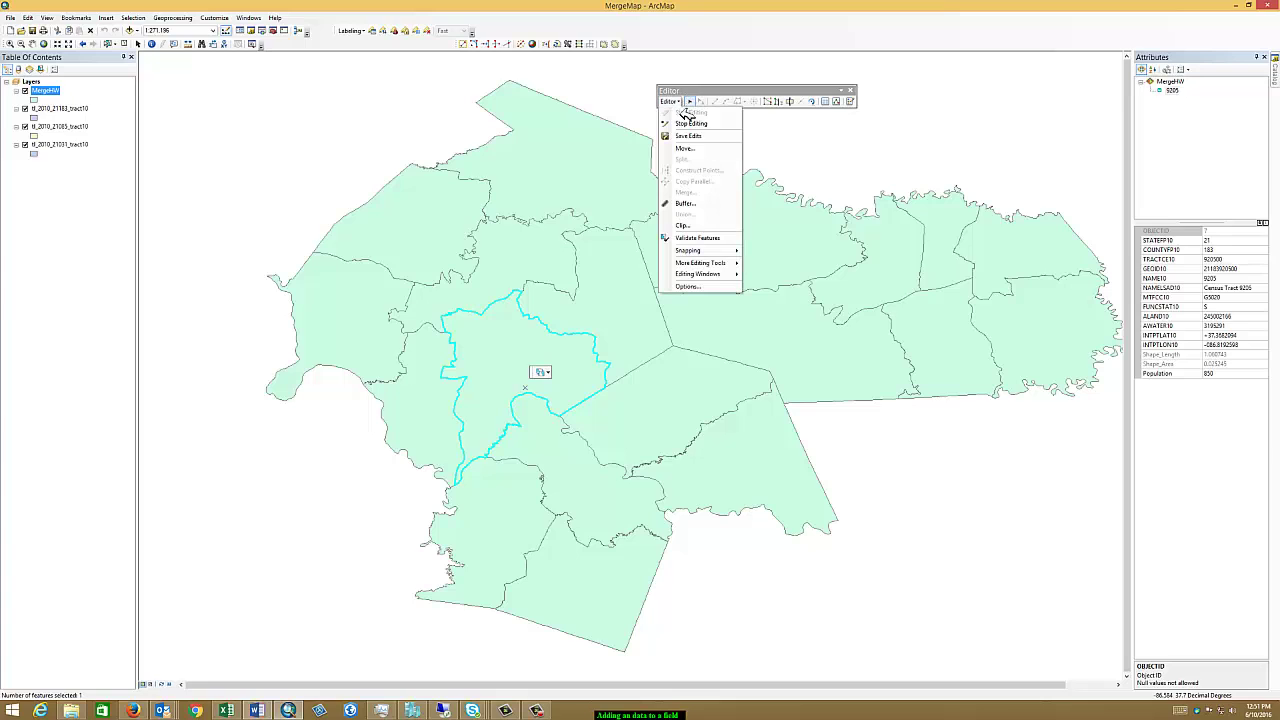
click(688, 123)
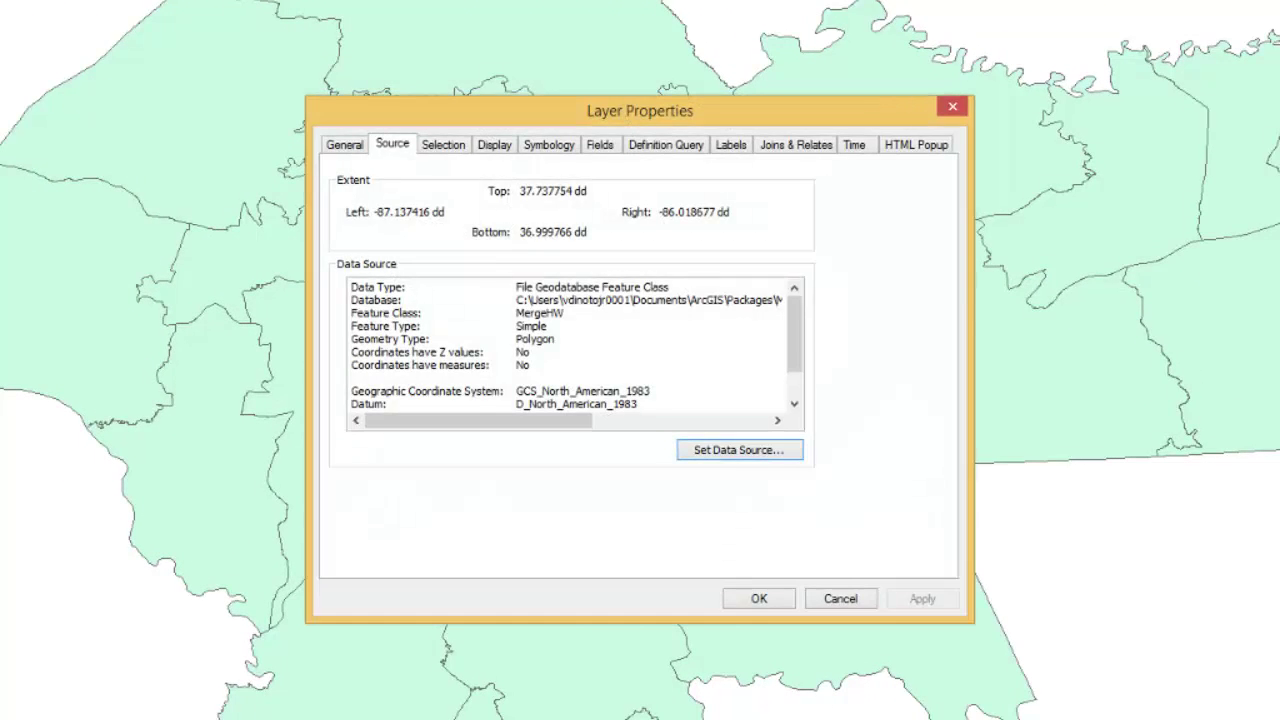
- Apply Graduated colors symbology on Population with a rainbow color ramp in five classes
click(548, 145)
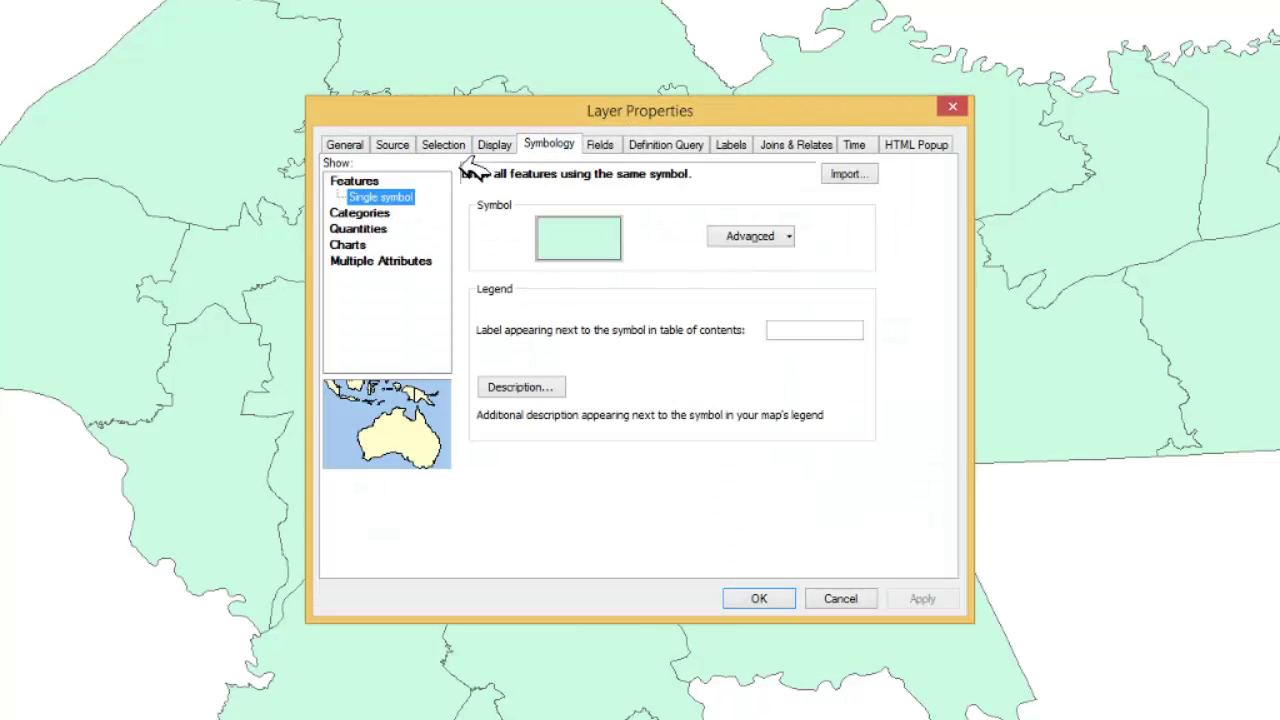
click(362, 216)
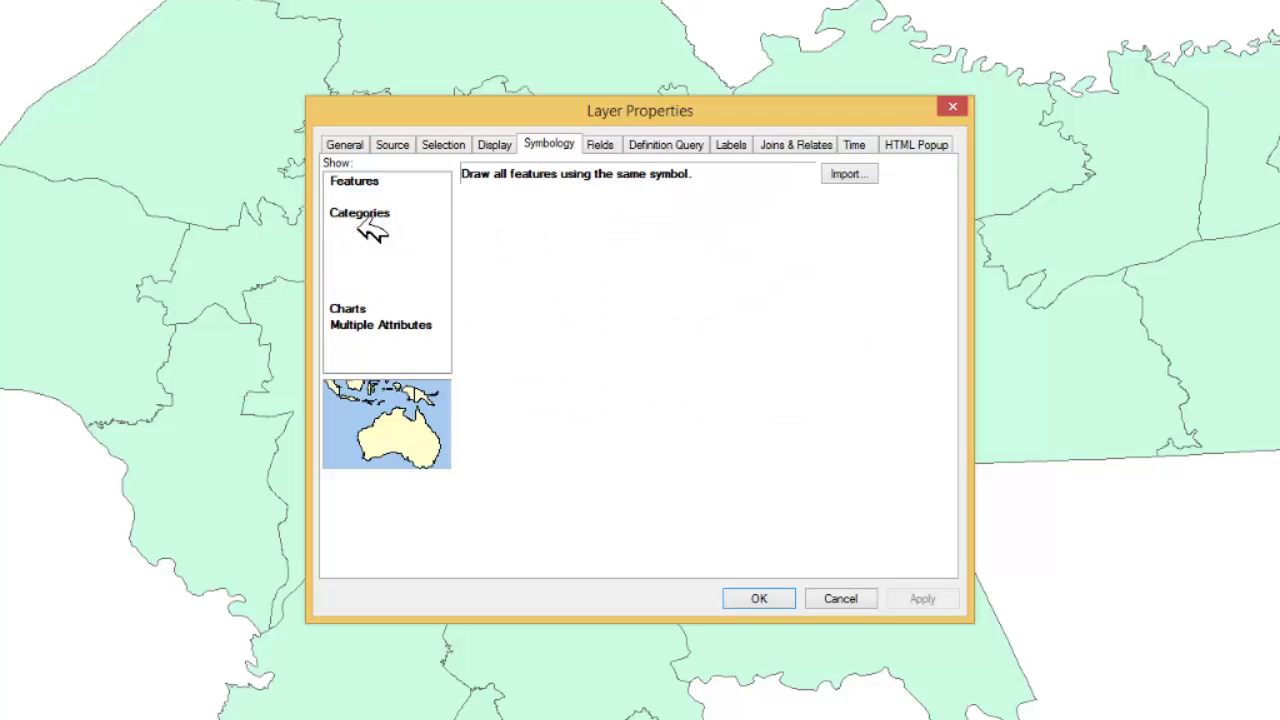
click(678, 214)
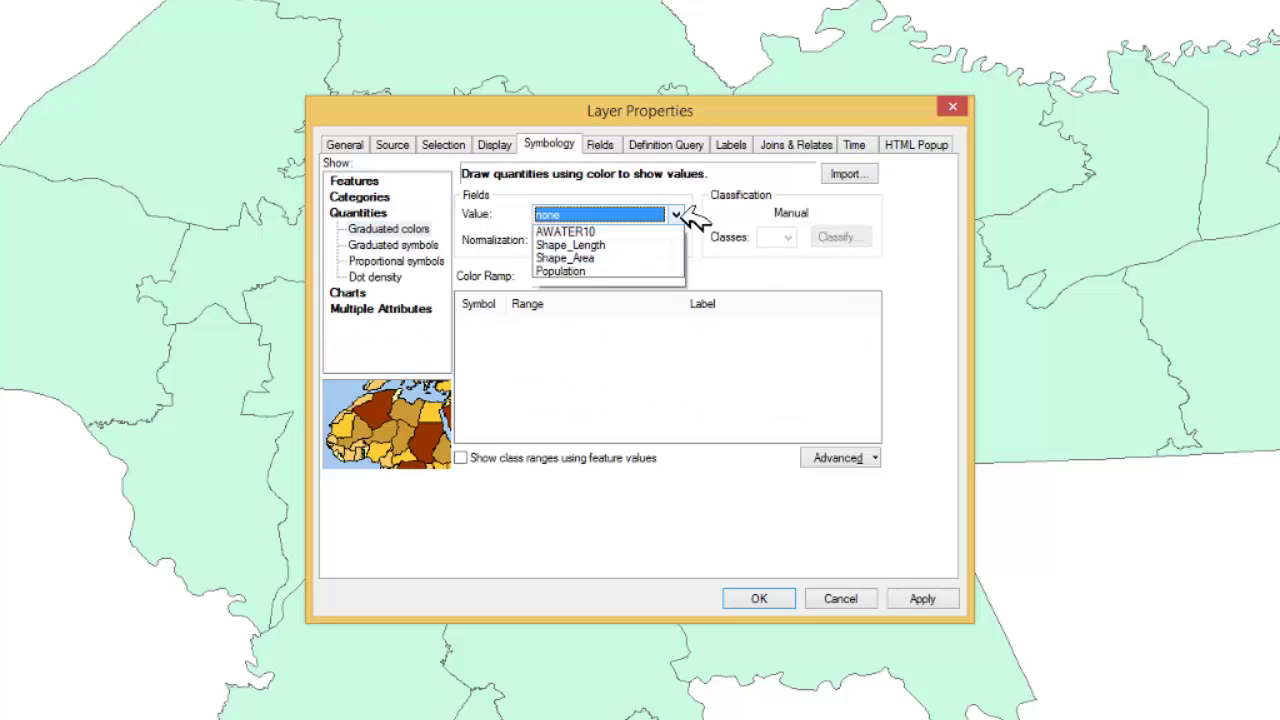
click(595, 296)
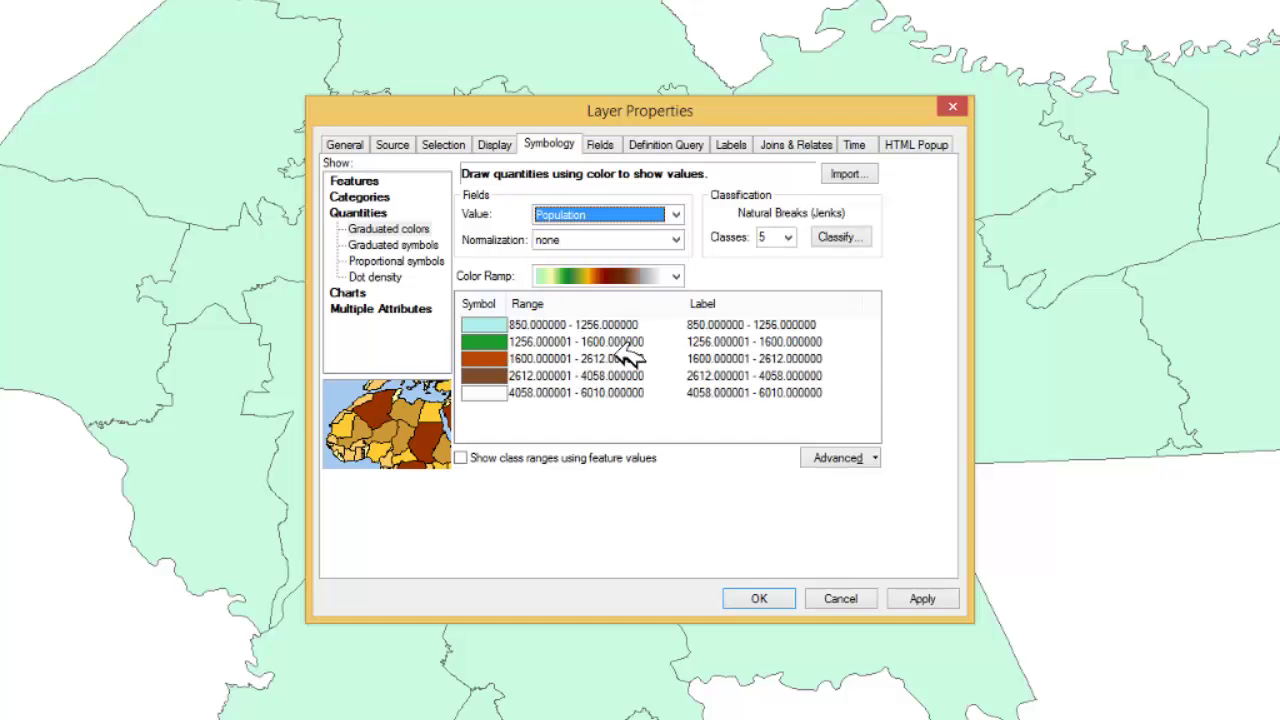
click(676, 276)
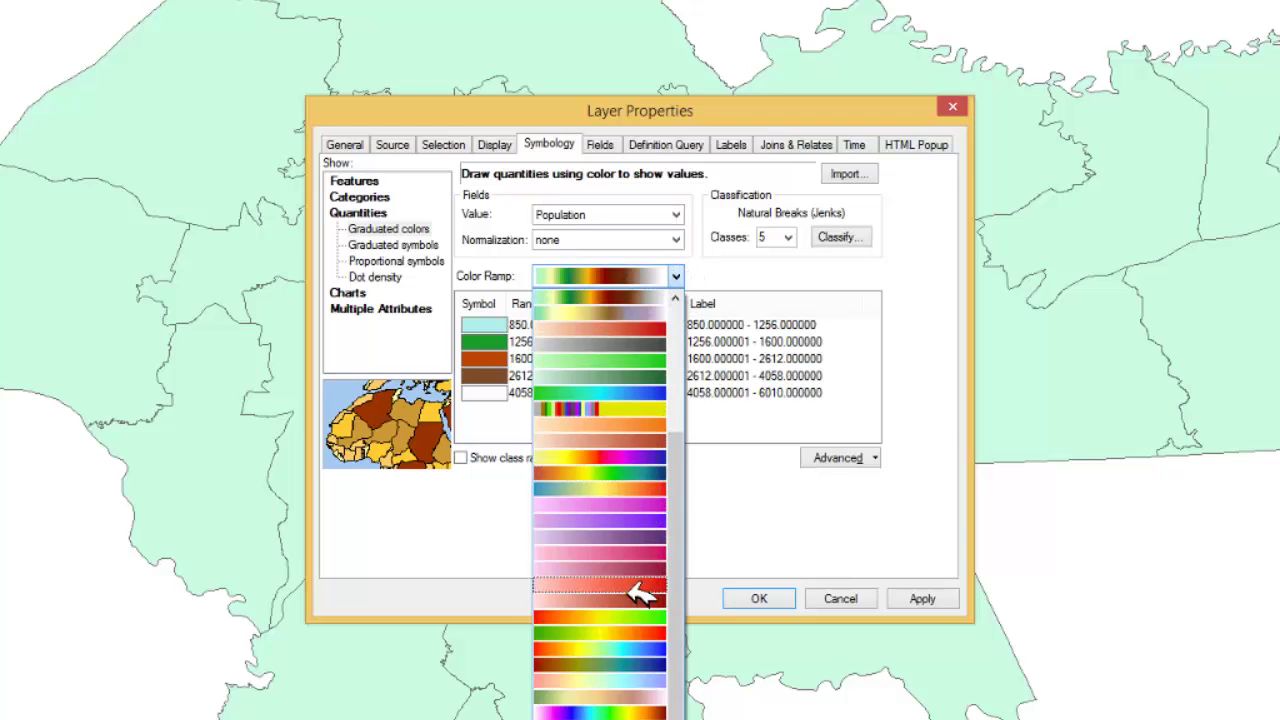
click(620, 710)
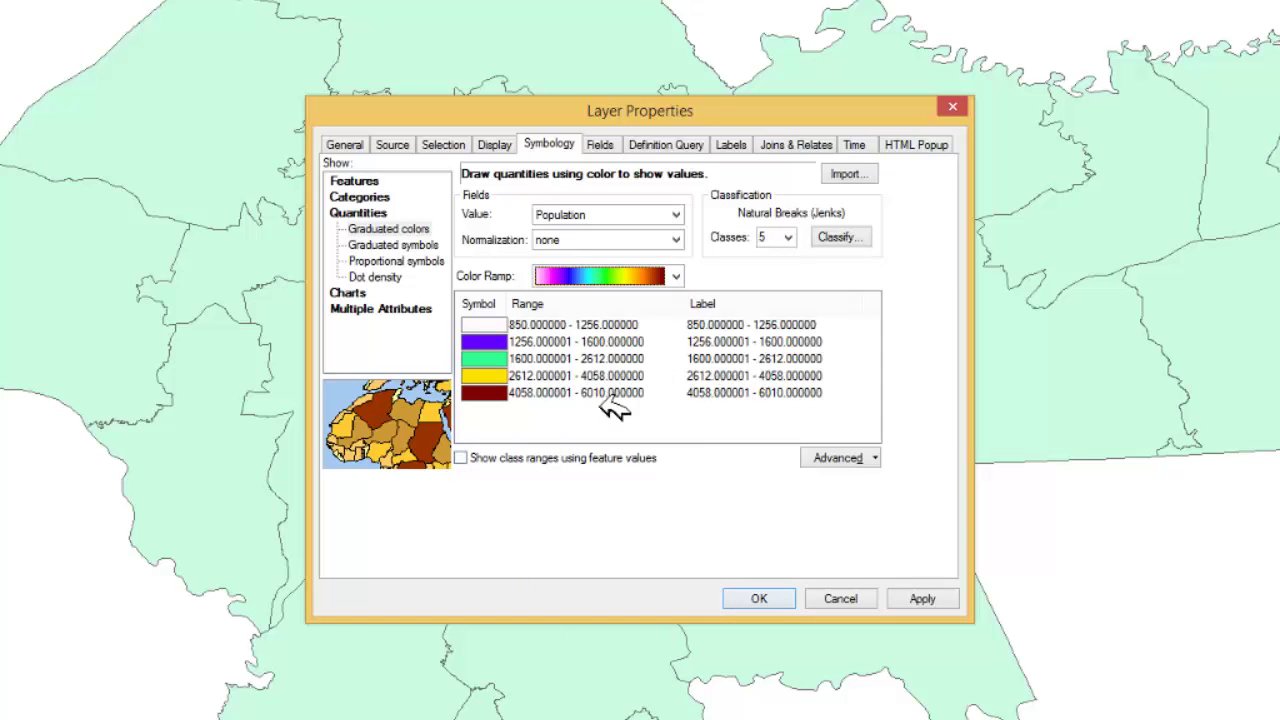
click(503, 320)
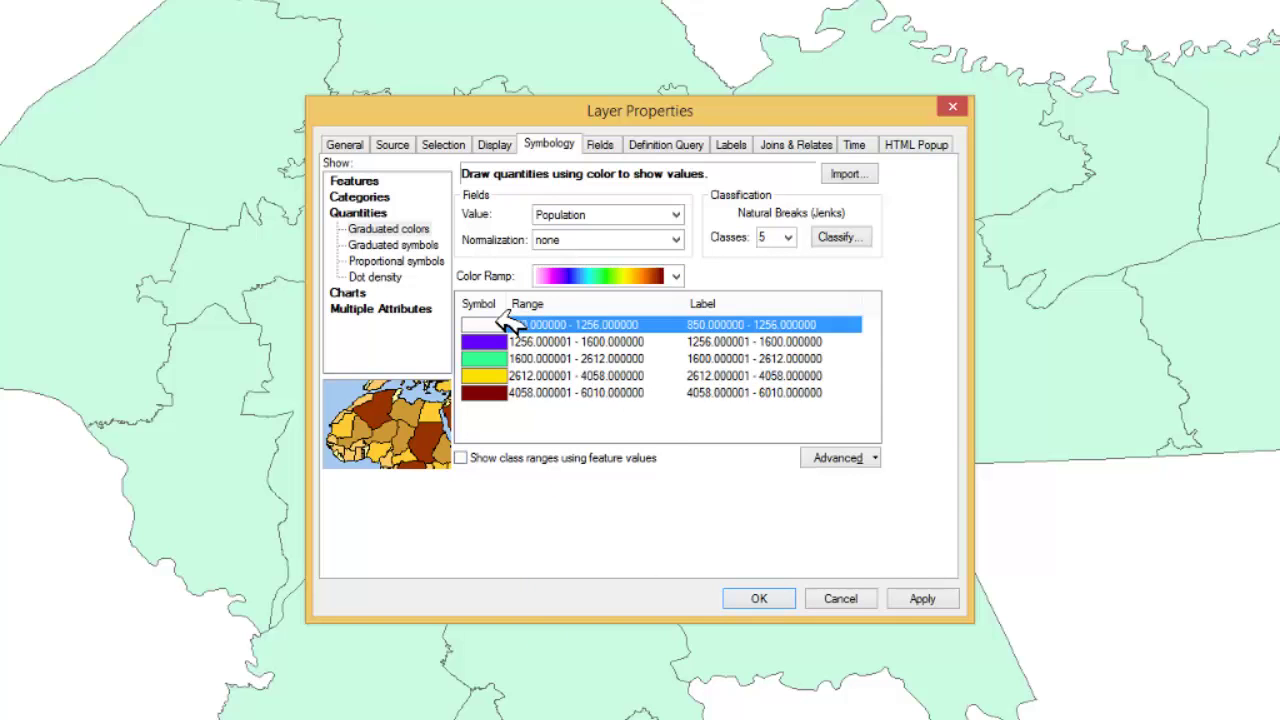
- Change the 850–1256 class symbol from white to Pale Blue
double_click(510, 322)
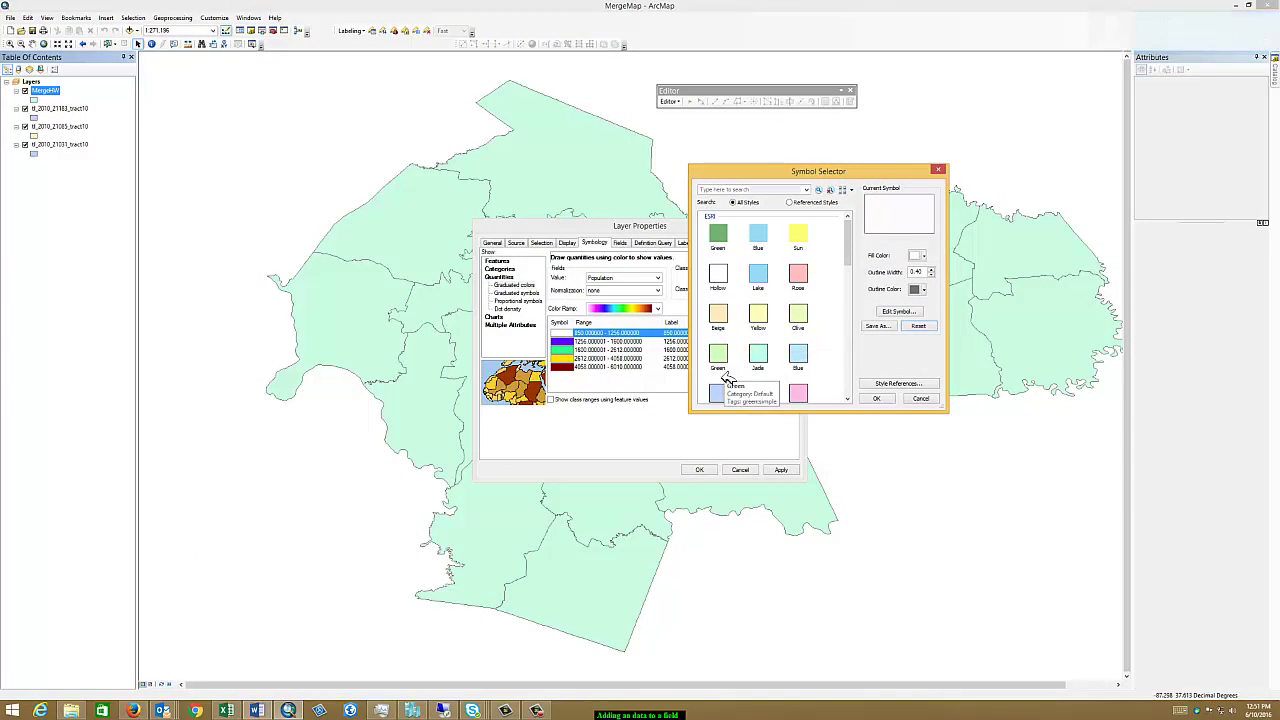
click(718, 392)
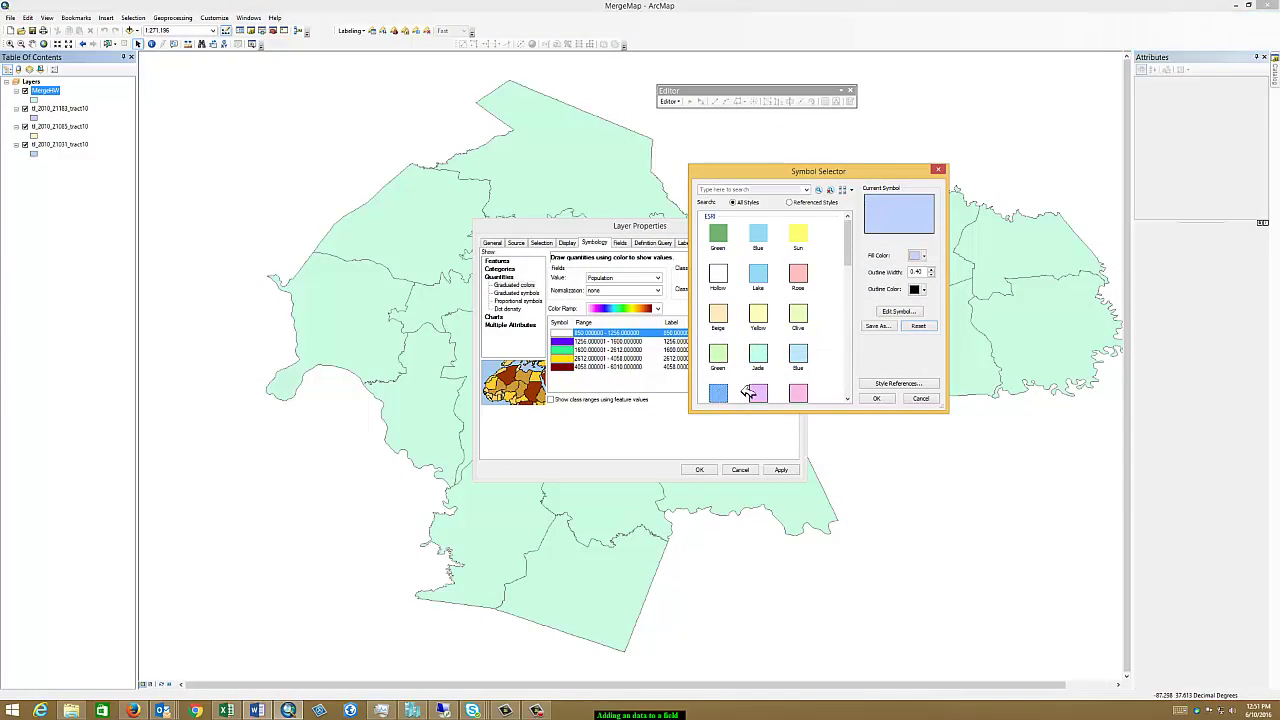
click(885, 398)
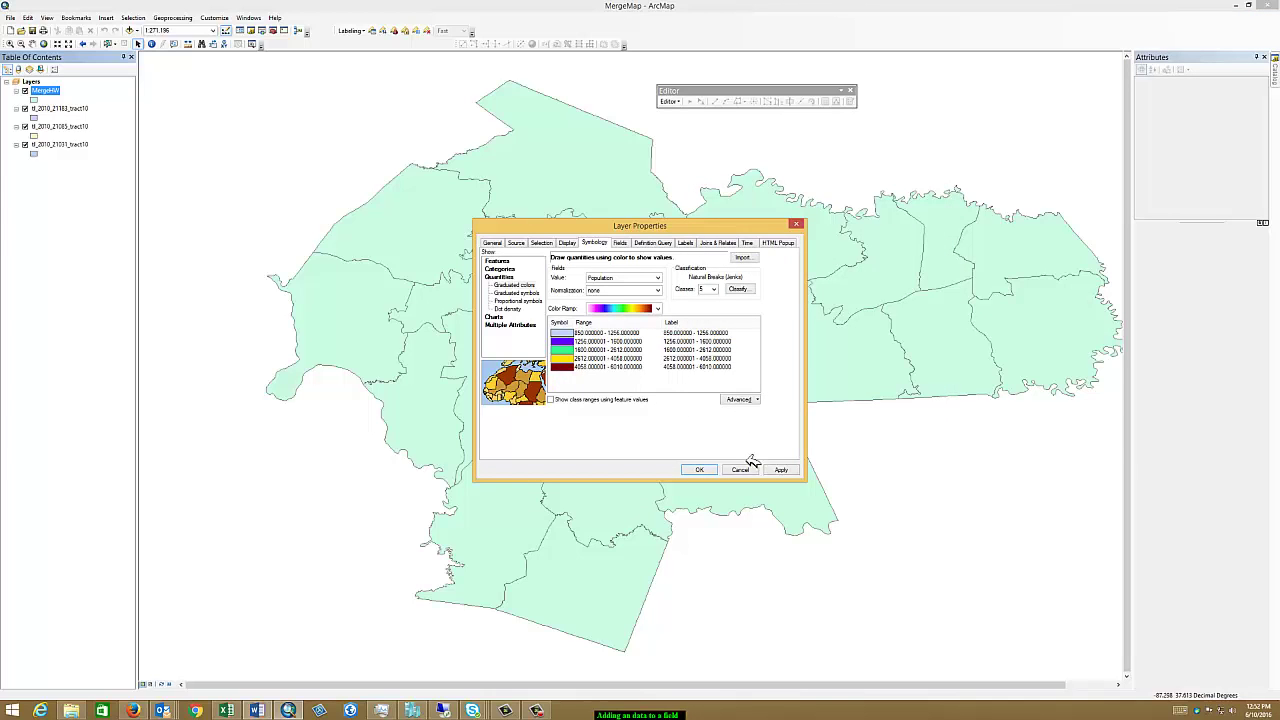
click(705, 469)
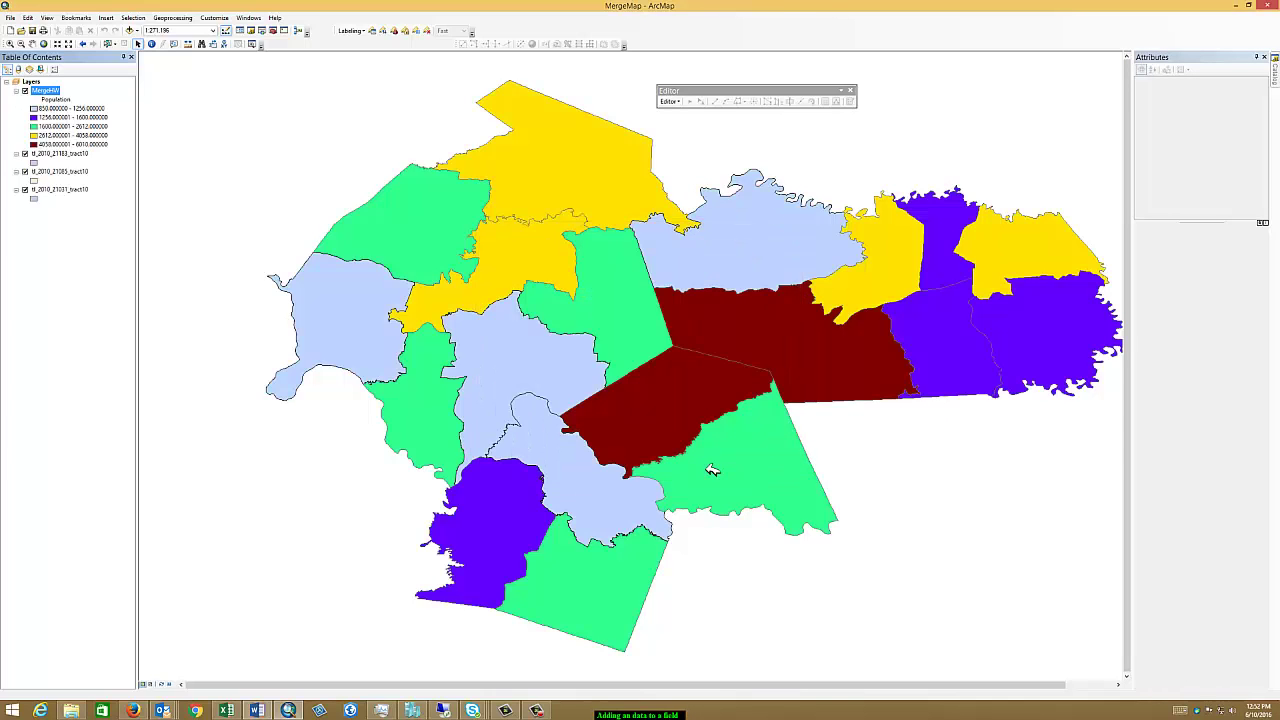